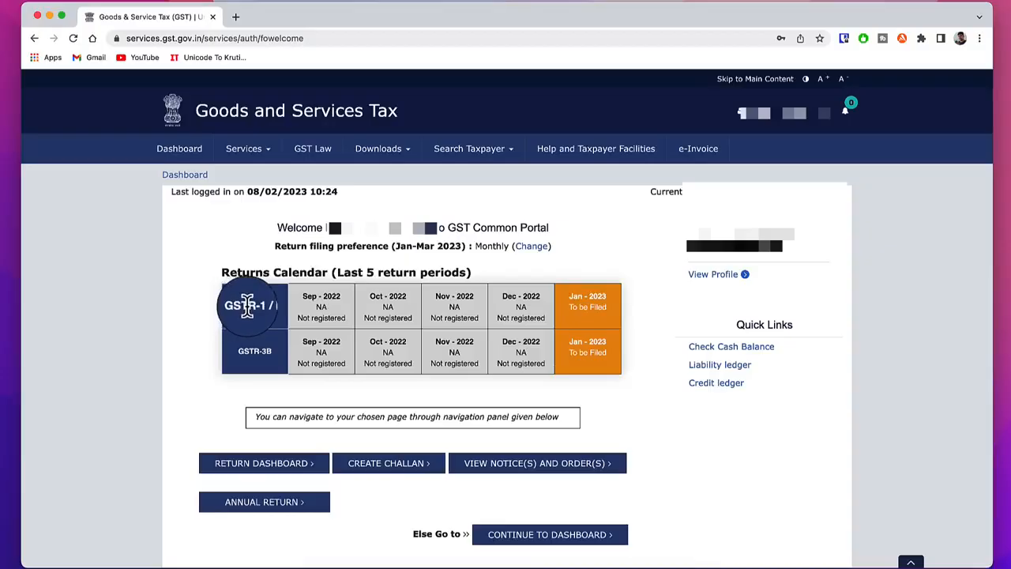
left_click_drag(243, 306, 281, 308)
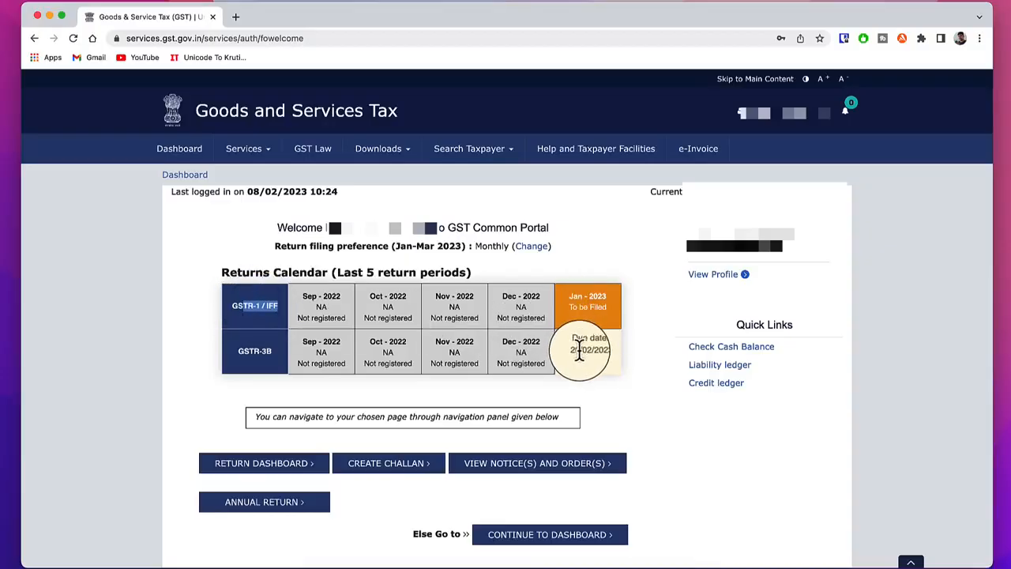
left_click_drag(274, 245, 463, 247)
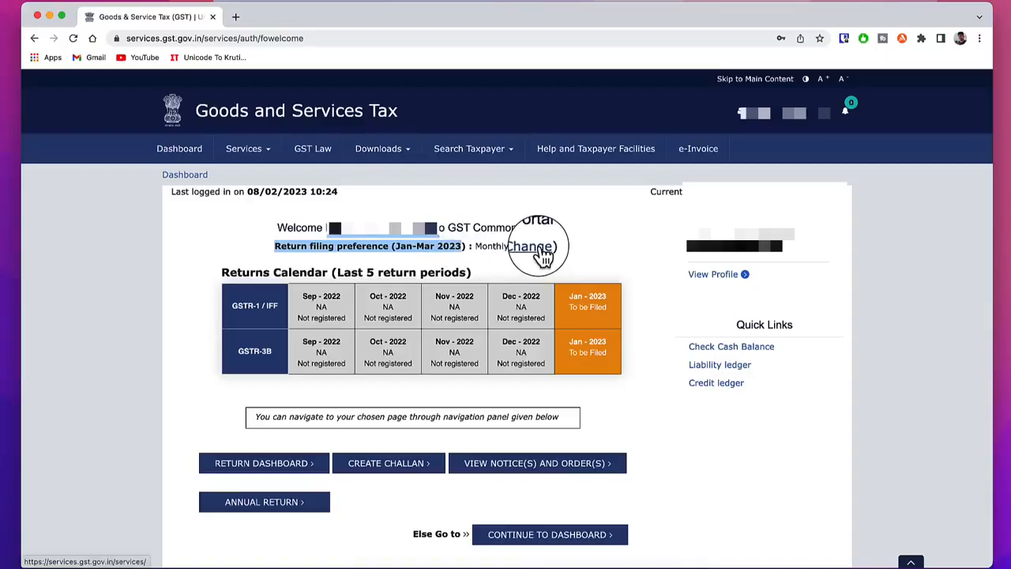
left_click_drag(478, 246, 510, 246)
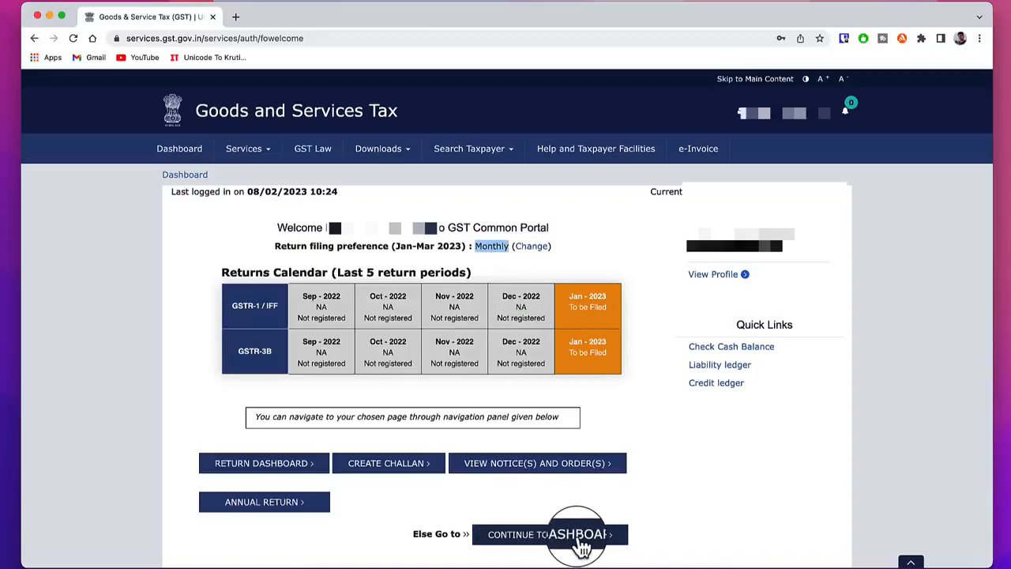
Open the return filing page and search for the January returns of Quarter 4 (Jan - Mar), financial year 2022-23
left_click(556, 544)
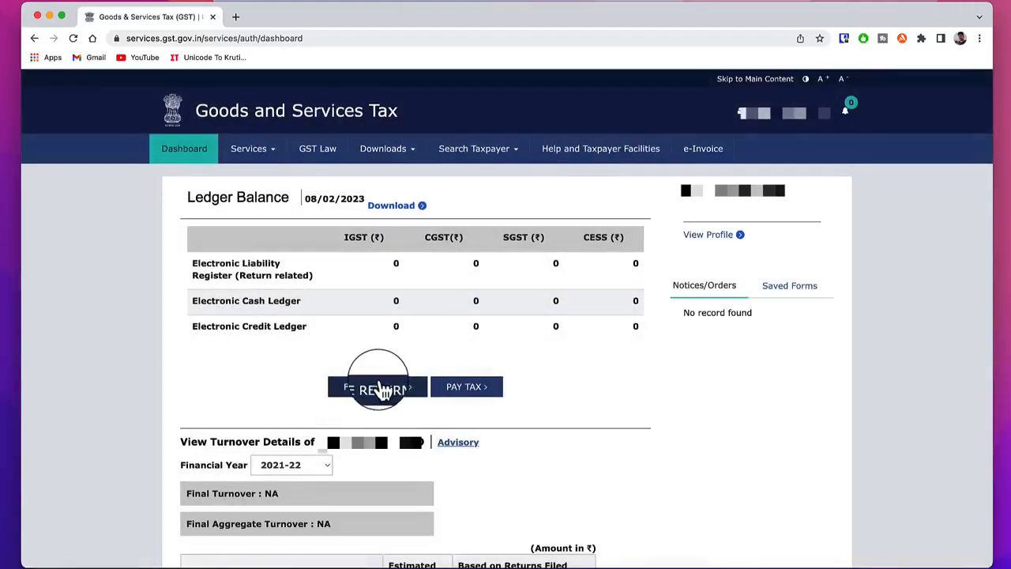
left_click(393, 395)
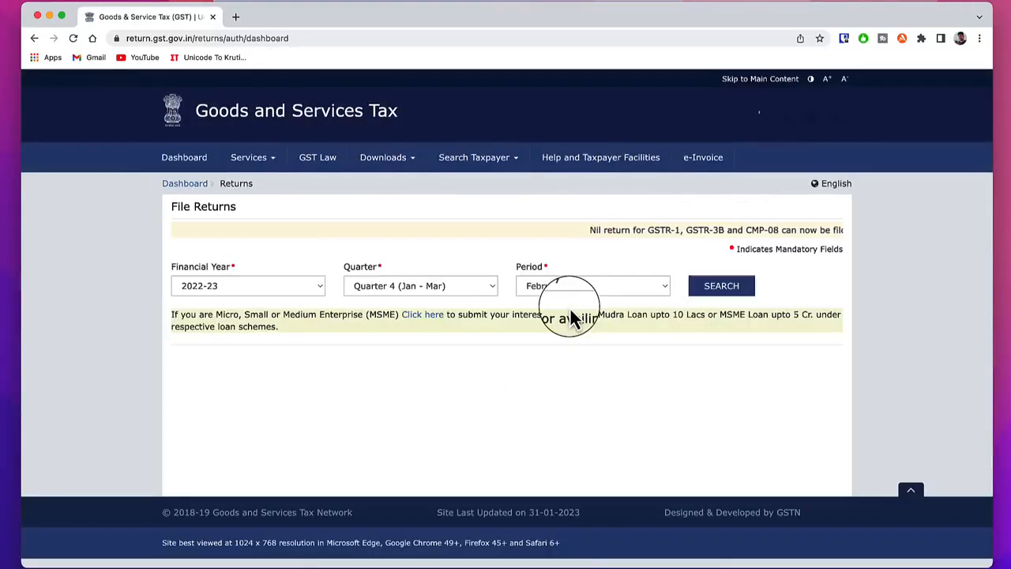
left_click(575, 291)
left_click(563, 273)
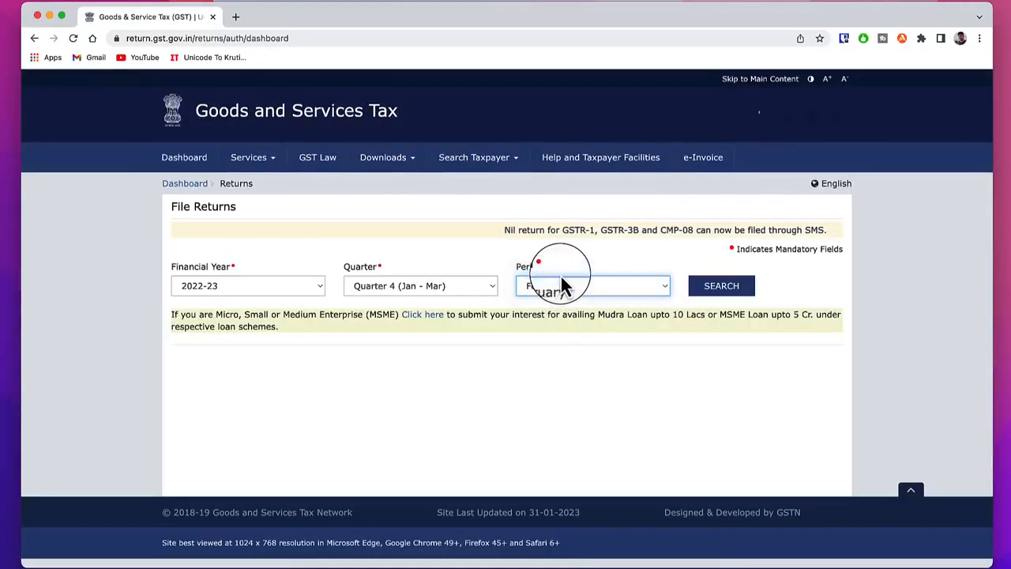
left_click(721, 289)
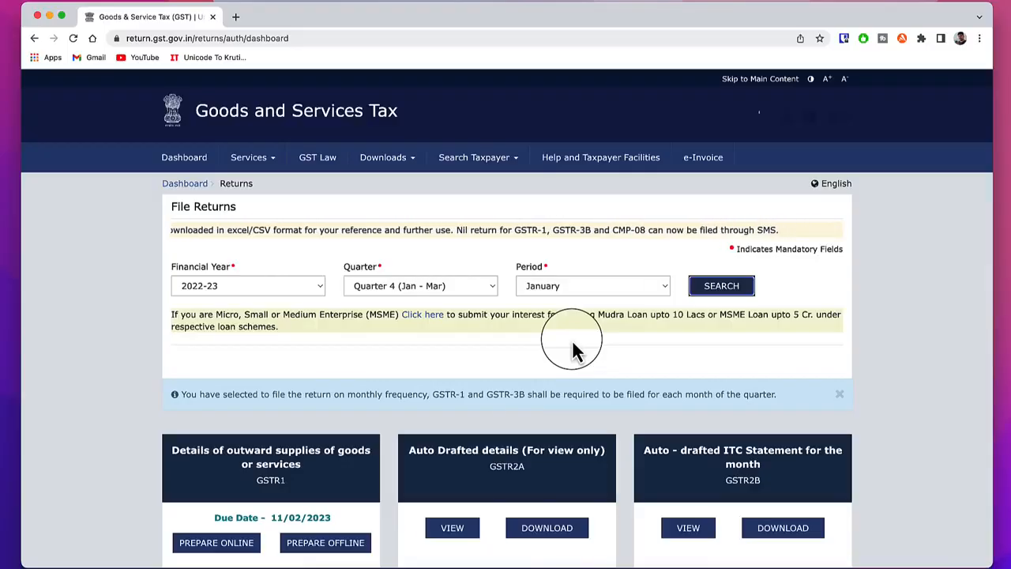
Start preparing GSTR1 online and add a new record in the 4A, 4B, 6B, 6C - B2B, SEZ, DE Invoices section
scroll(446, 367, "down", 3)
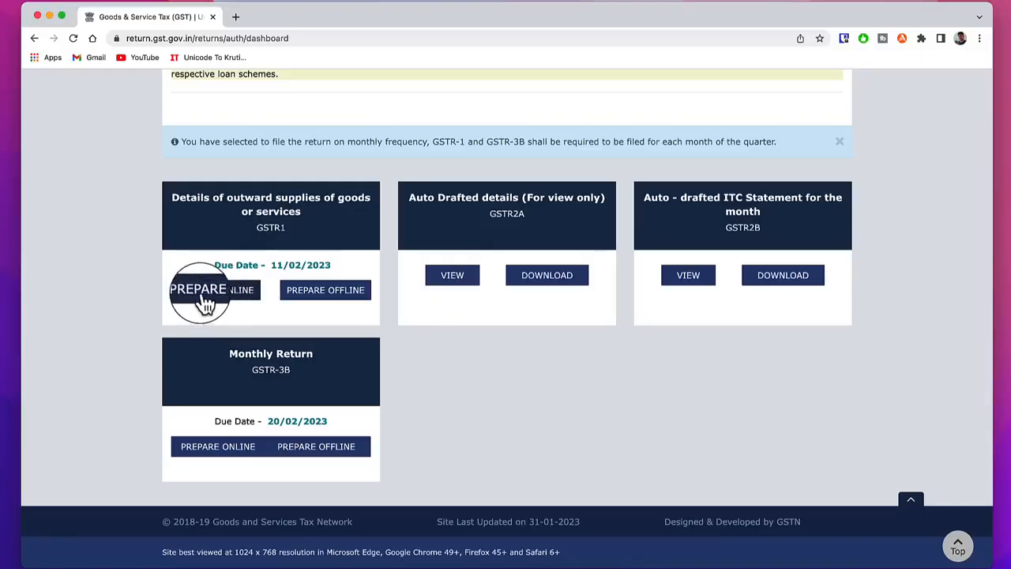
left_click(228, 299)
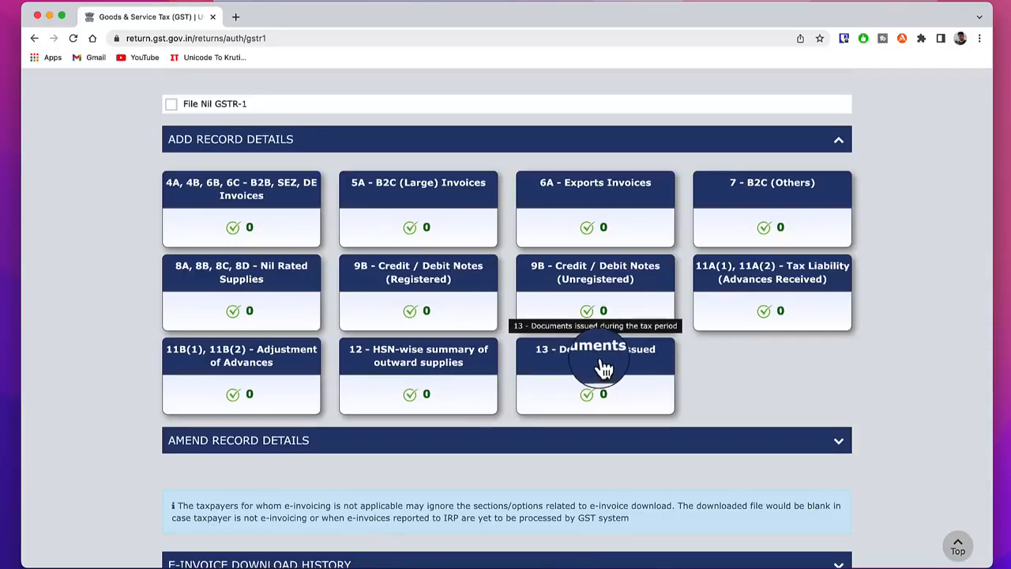
left_click(253, 228)
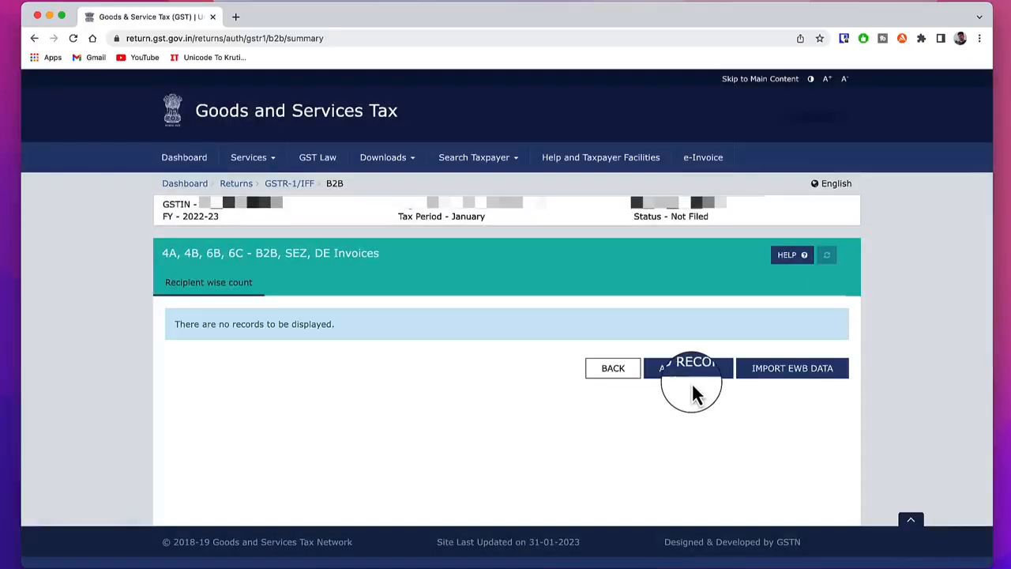
left_click(689, 381)
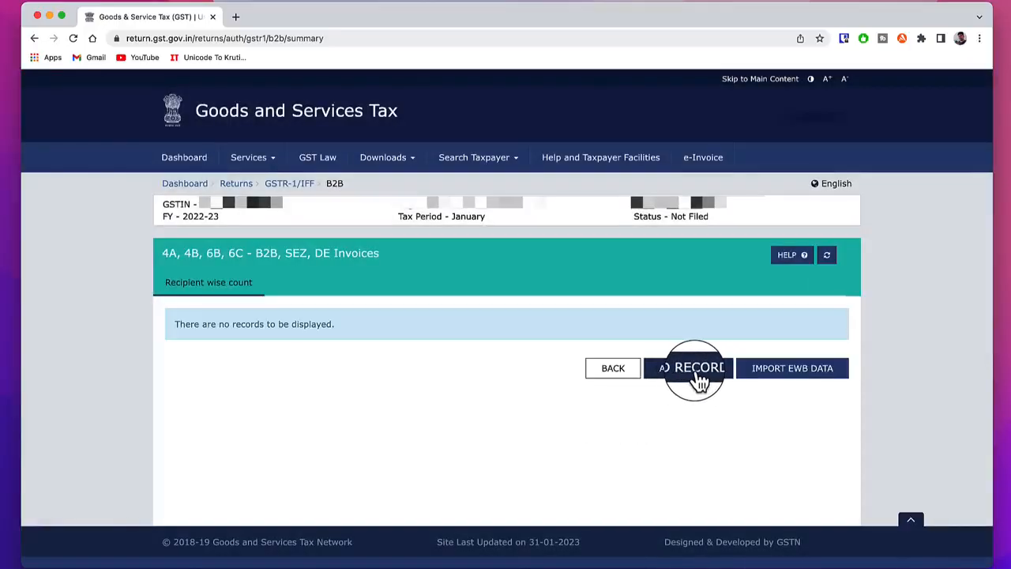
Enter the recipient's GSTIN for the invoice and save the recipient to the master as Angel One
left_click(282, 299)
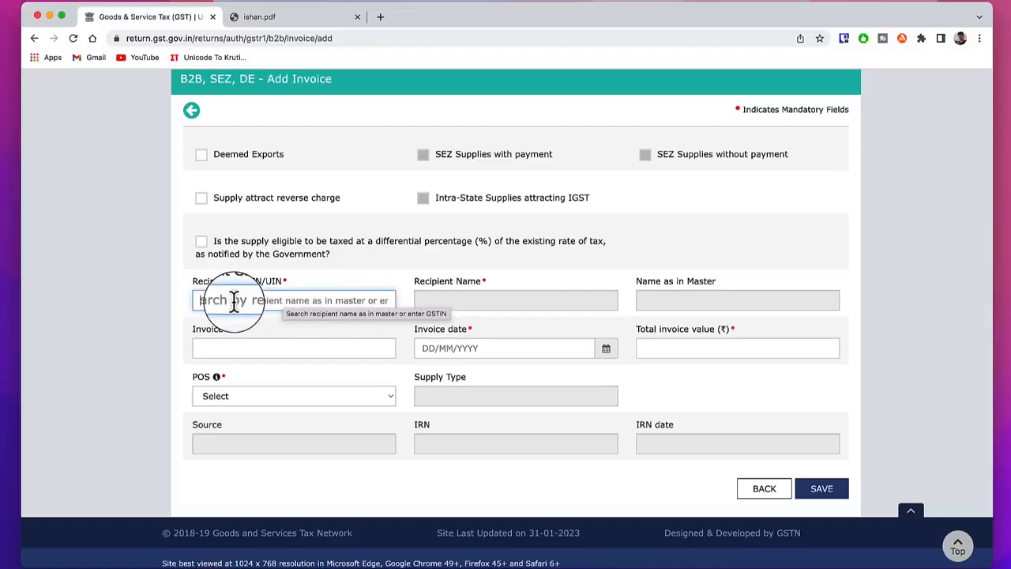
key("super+v")
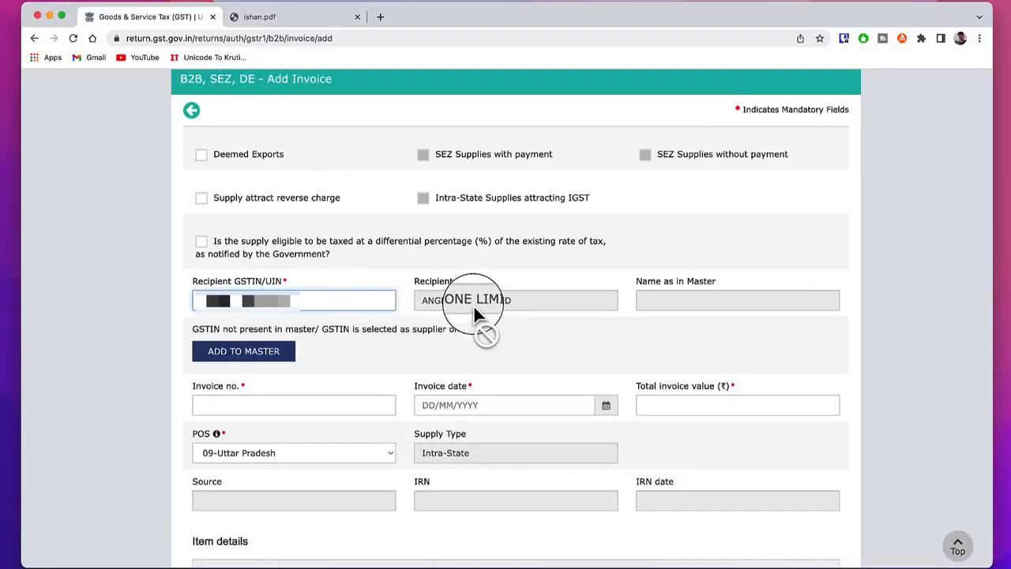
left_click(270, 358)
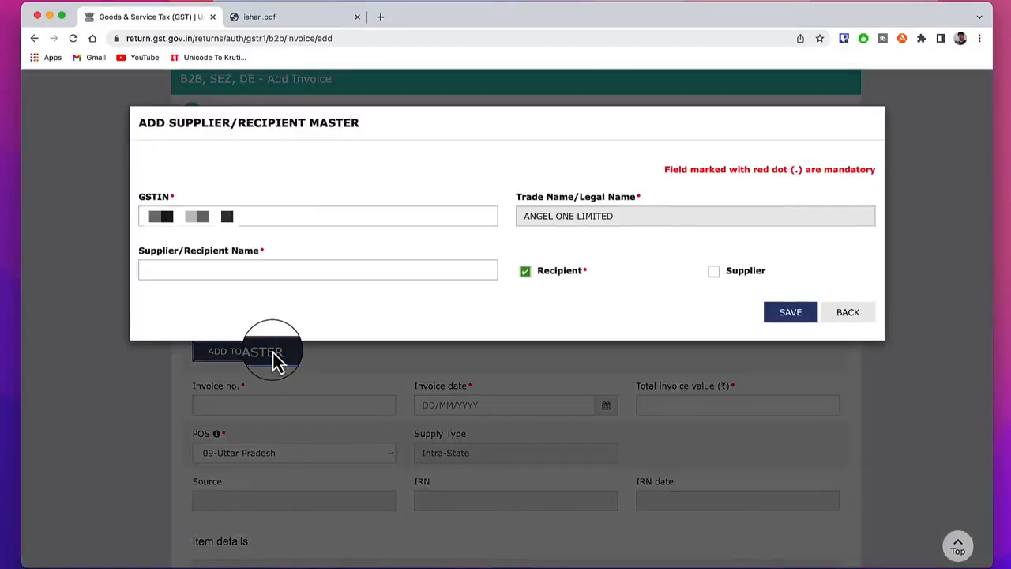
type("Angel One")
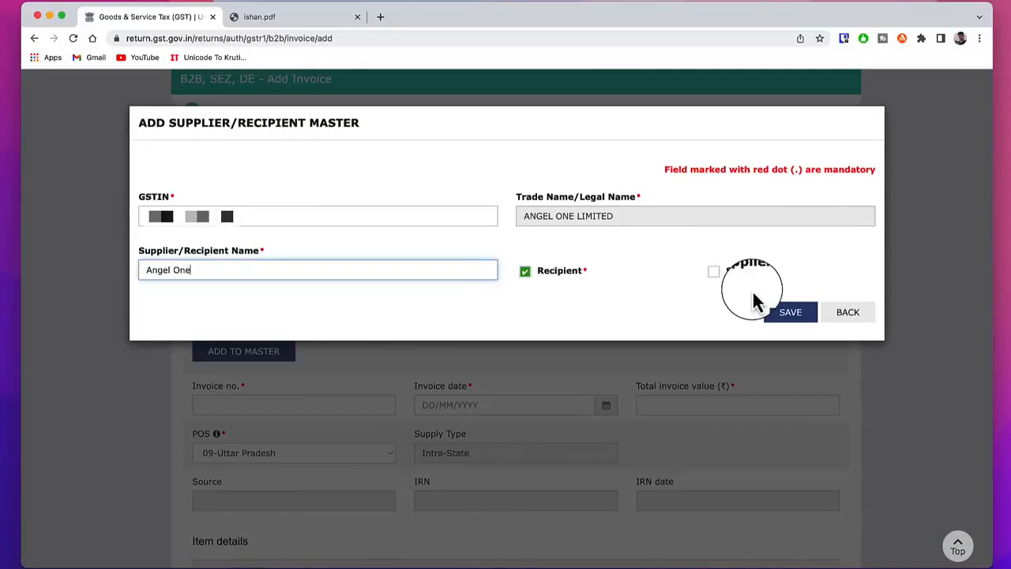
left_click(795, 324)
Fill in the invoice number, the invoice date 31/01/2023 and the total invoice value 506537.45 taken from ishan.pdf
left_click(216, 347)
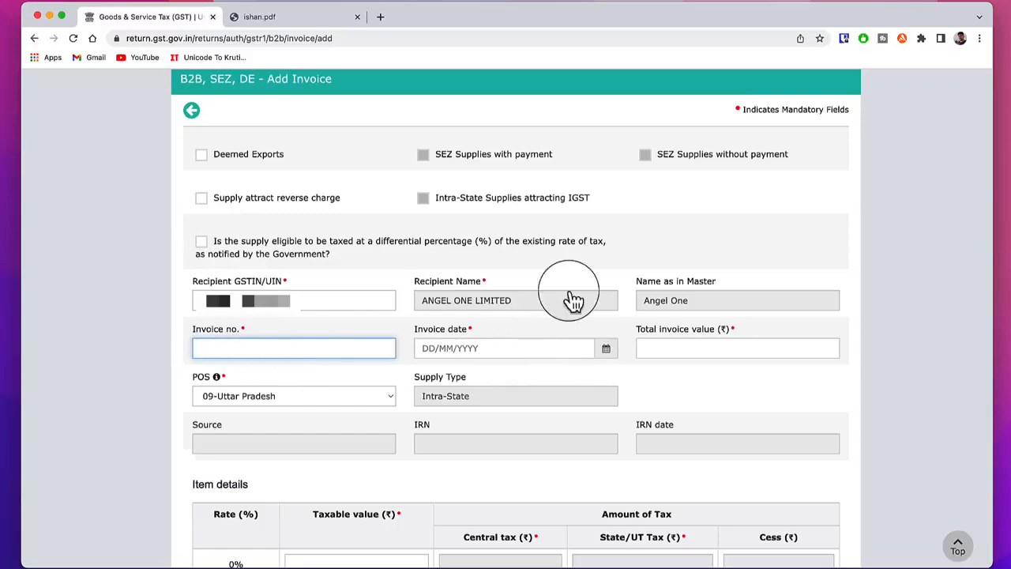
left_click(655, 341)
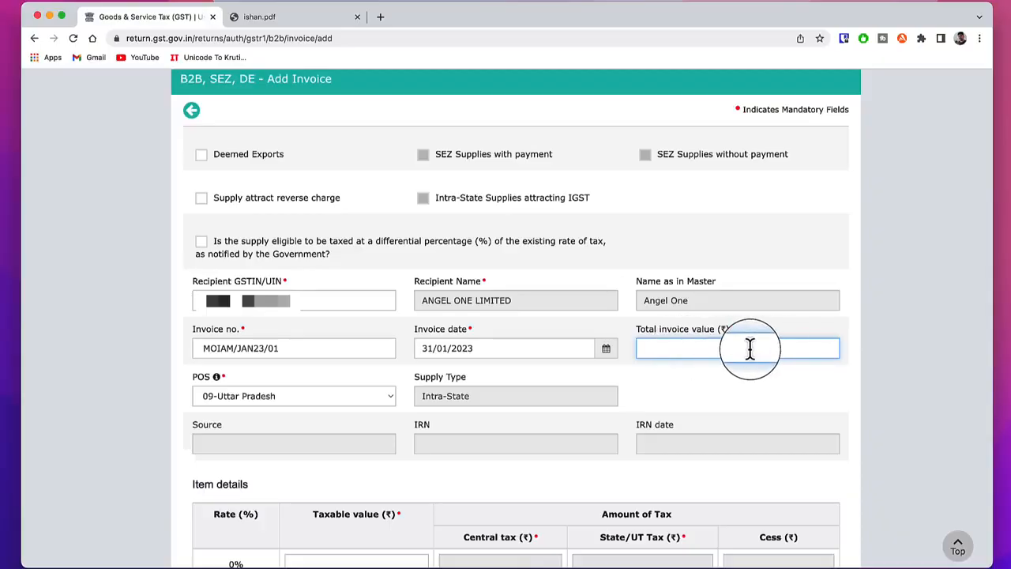
key("ctrl+Tab")
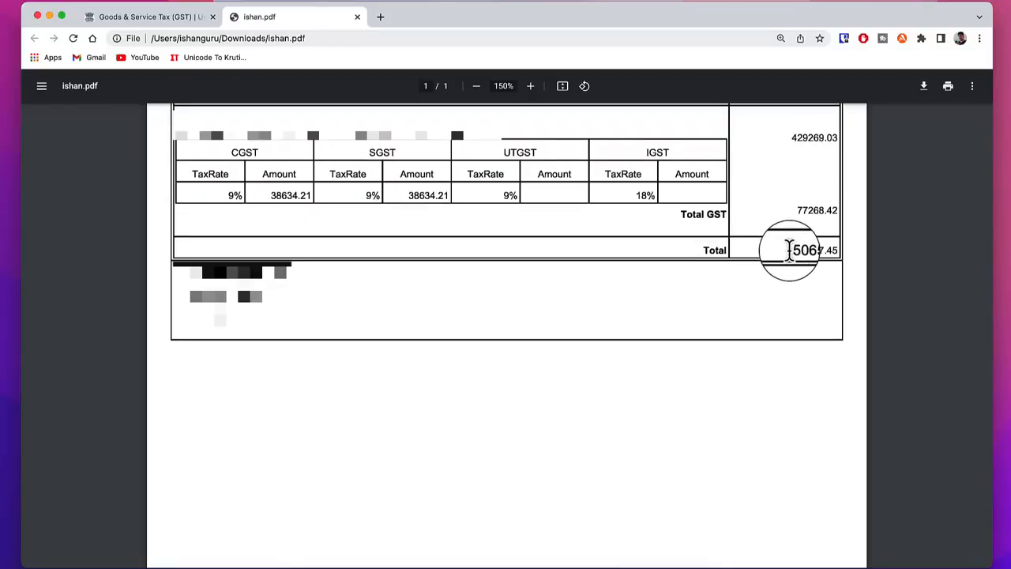
left_click(172, 19)
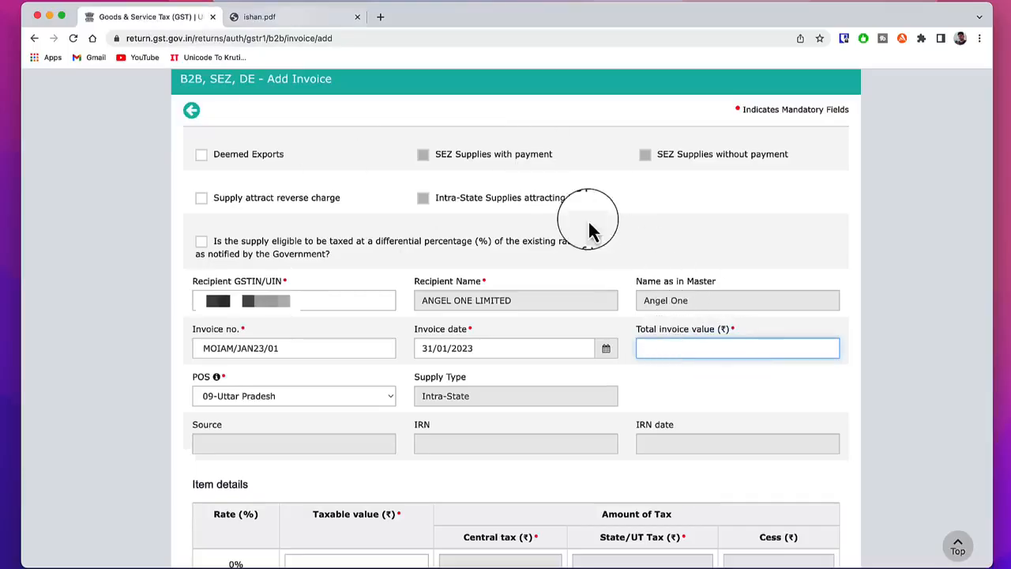
type("506537.45")
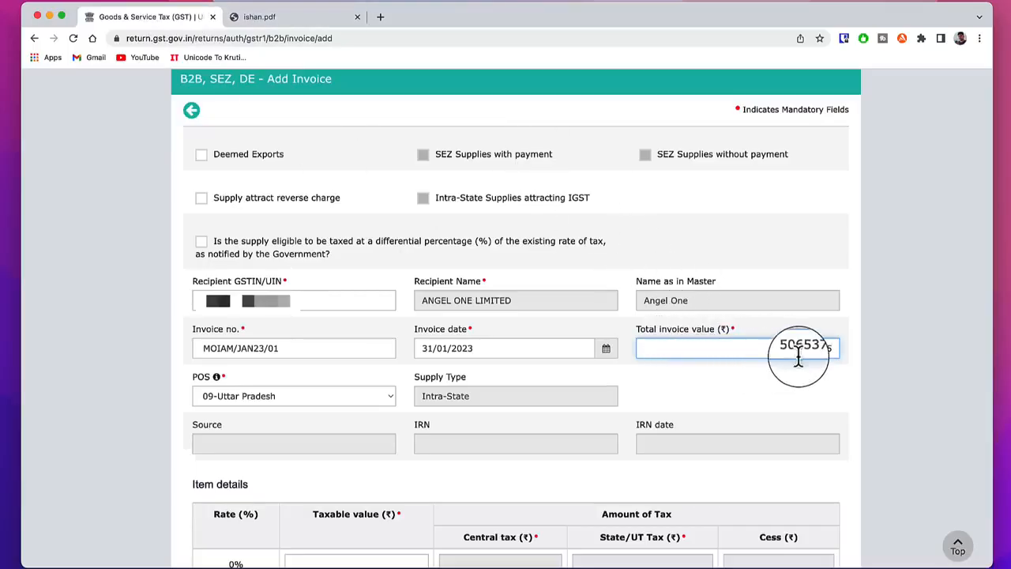
Enter a taxable value of 429269.03 at the 18% rate in the item details and save the invoice
scroll(545, 273, "down", 5)
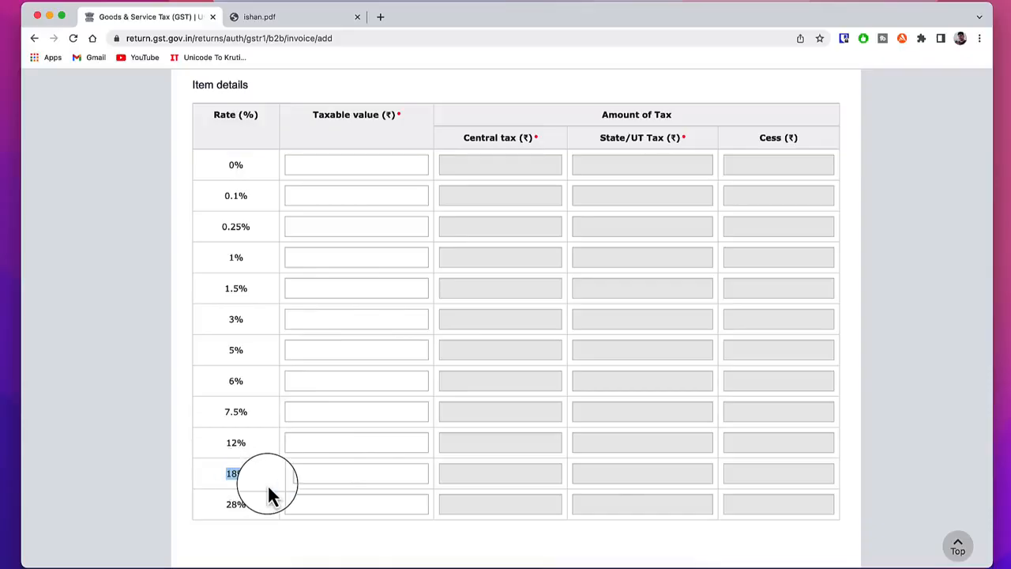
left_click(325, 471)
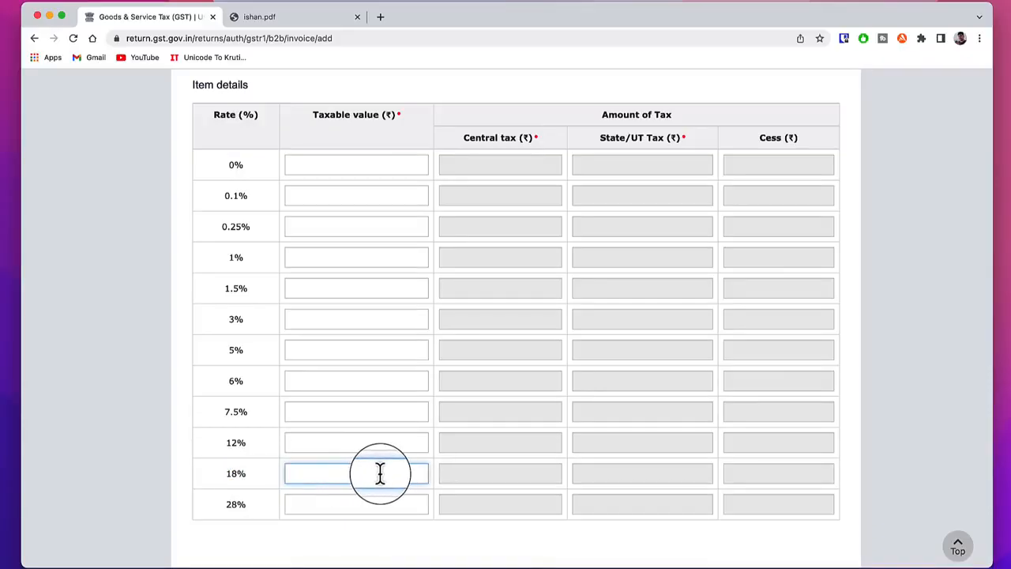
type("429269")
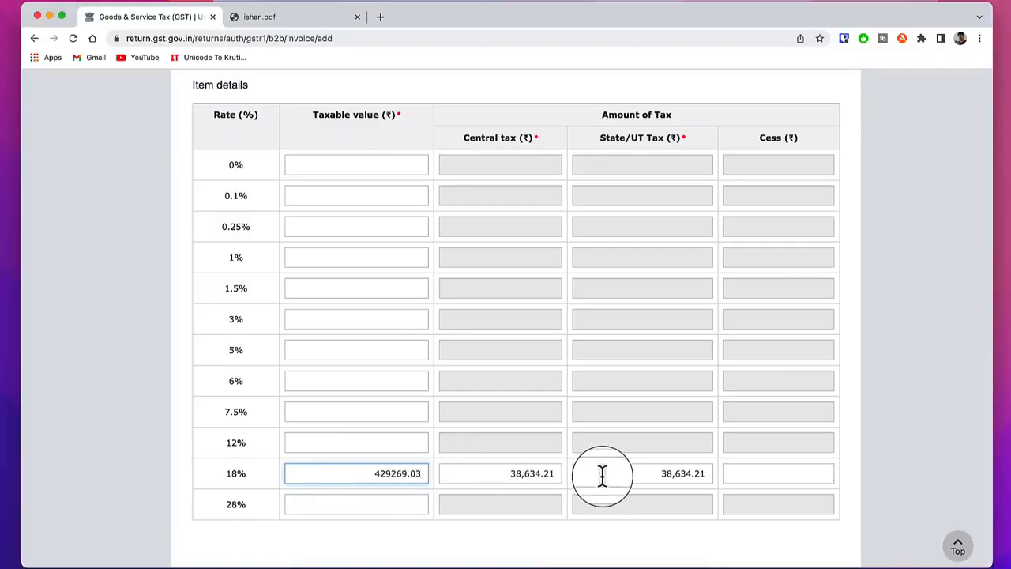
left_click_drag(505, 475, 560, 473)
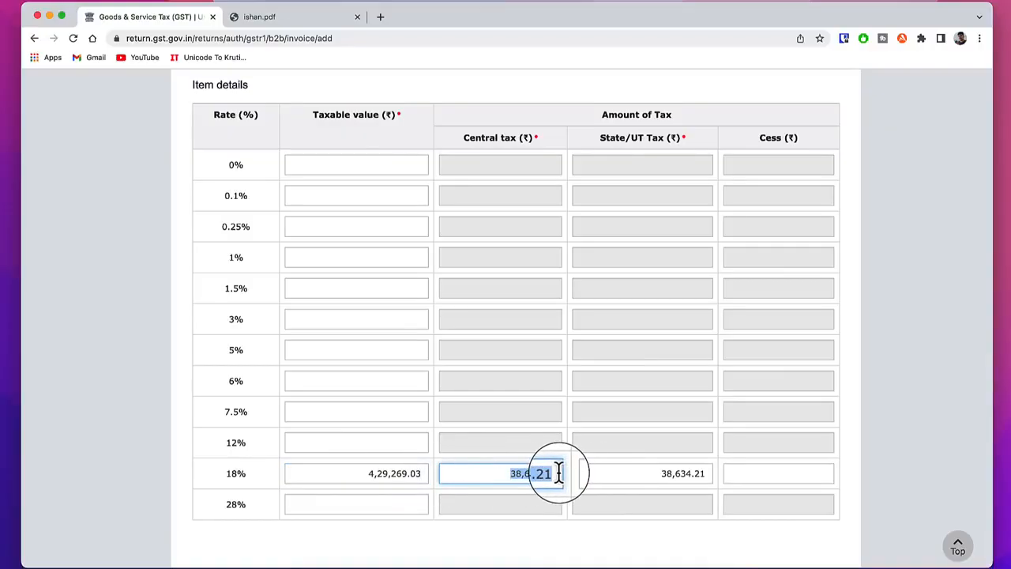
left_click(559, 473)
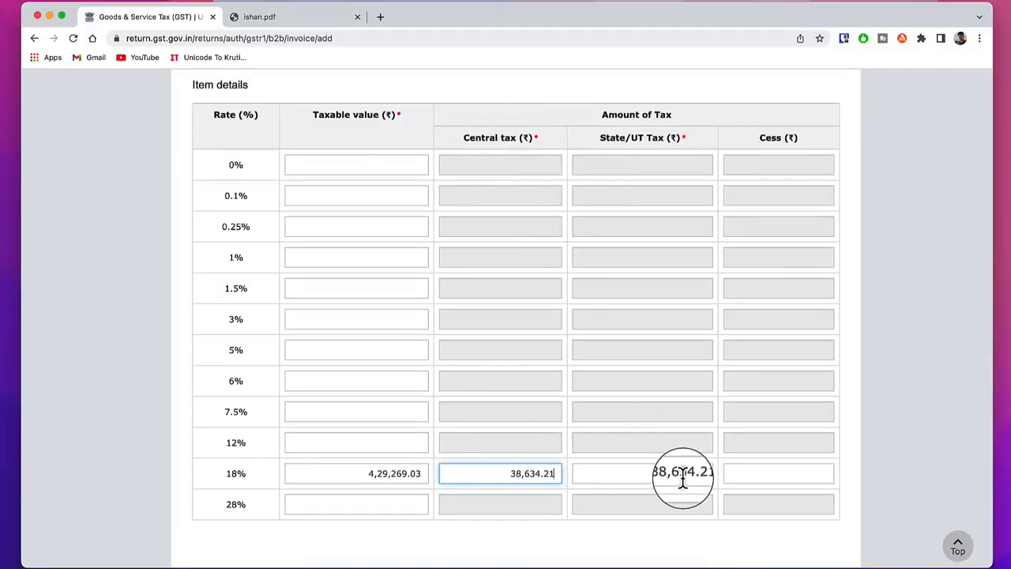
scroll(825, 525, "down", 3)
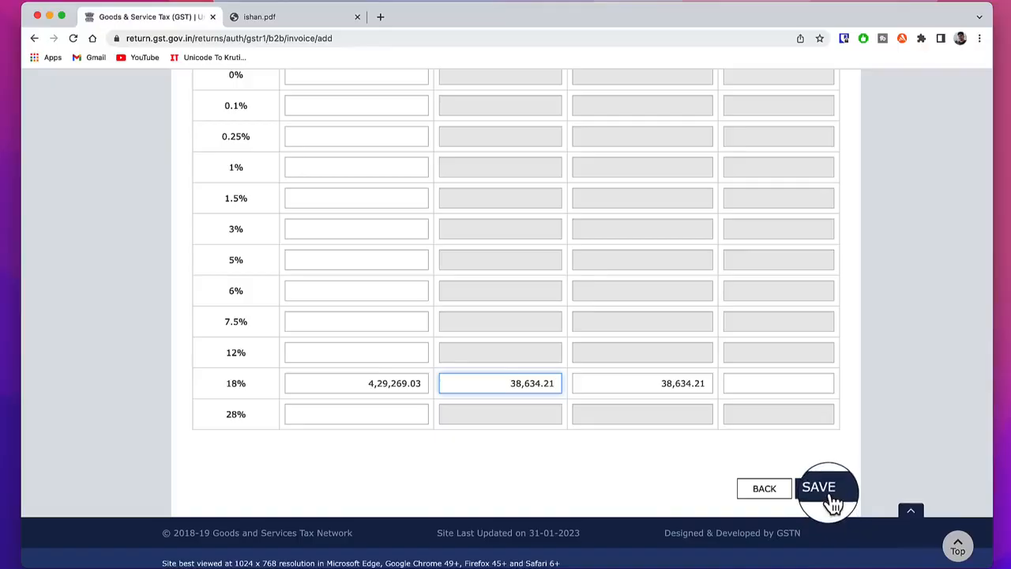
left_click(822, 493)
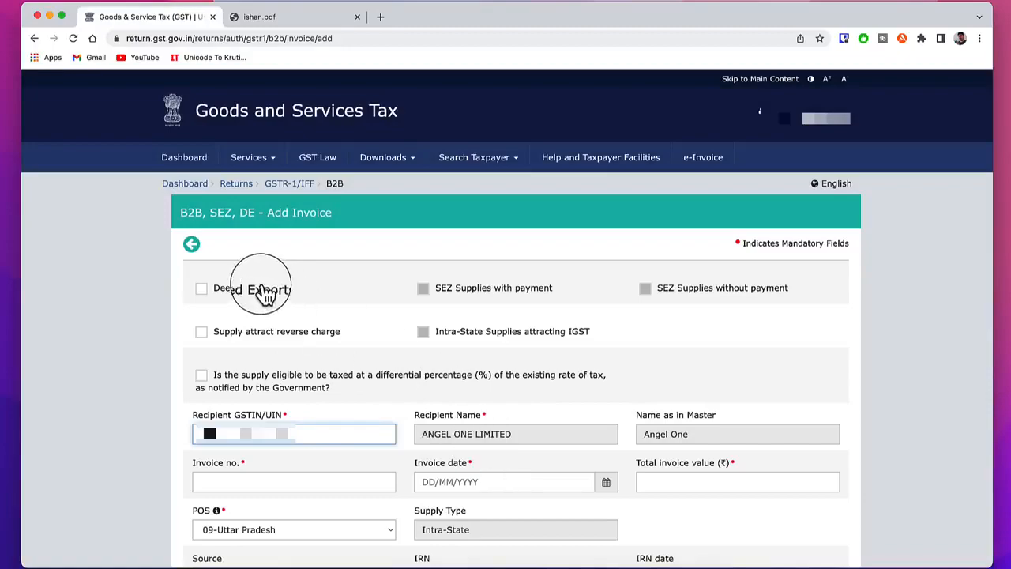
Return to the GSTR-1 record overview and start a new record in the 7 - B2C (Others) section
left_click(192, 245)
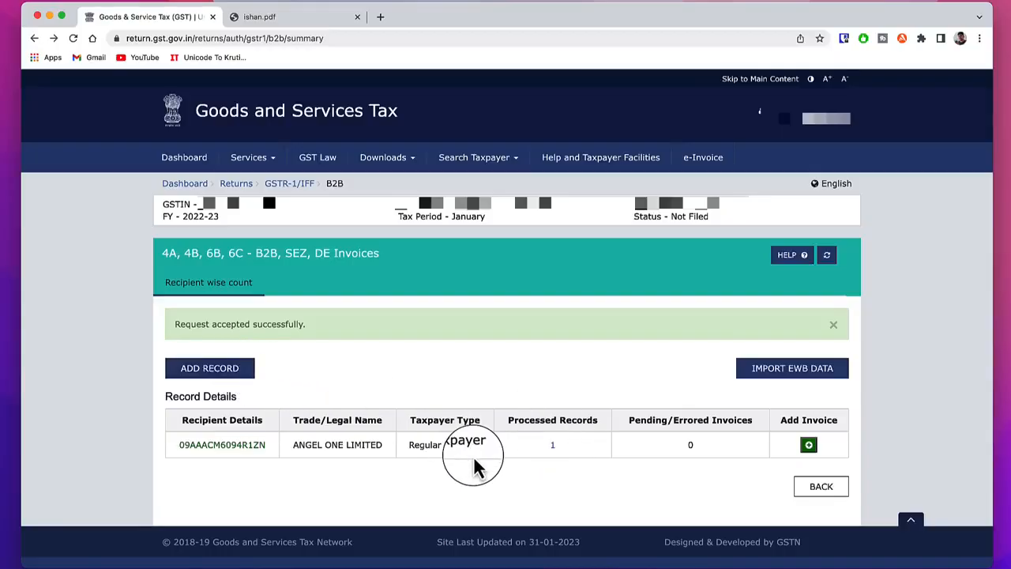
left_click(822, 490)
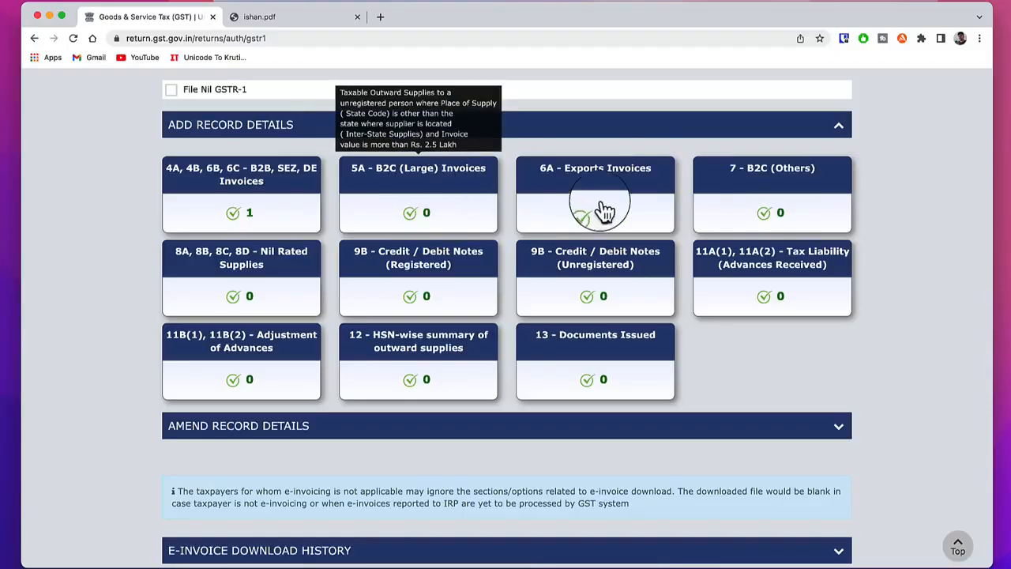
left_click(781, 194)
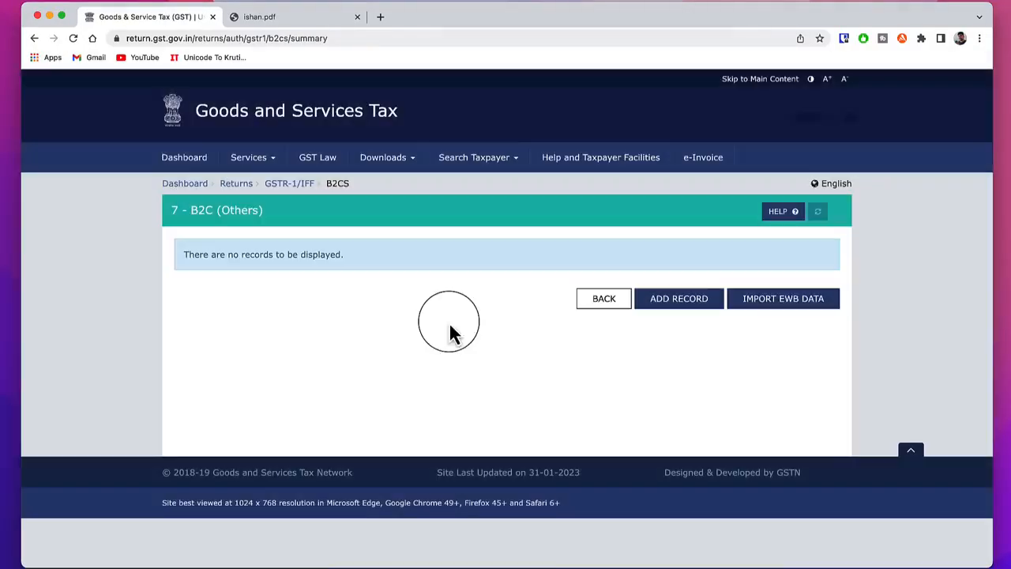
left_click(695, 308)
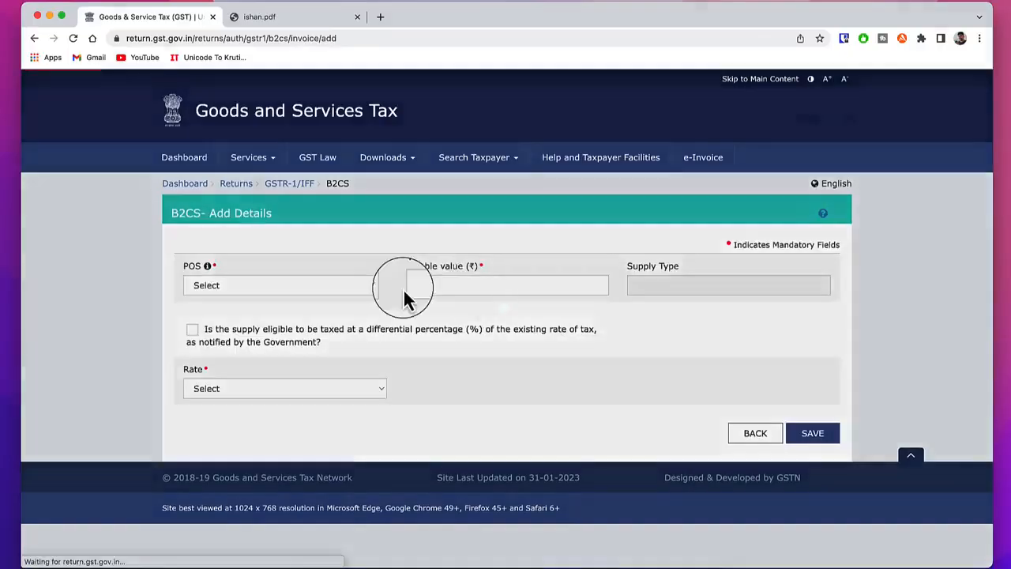
Fill in the B2C (Others) record with place of supply 07-Delhi, a taxable value of 10000 and a rate of 12%
left_click(332, 287)
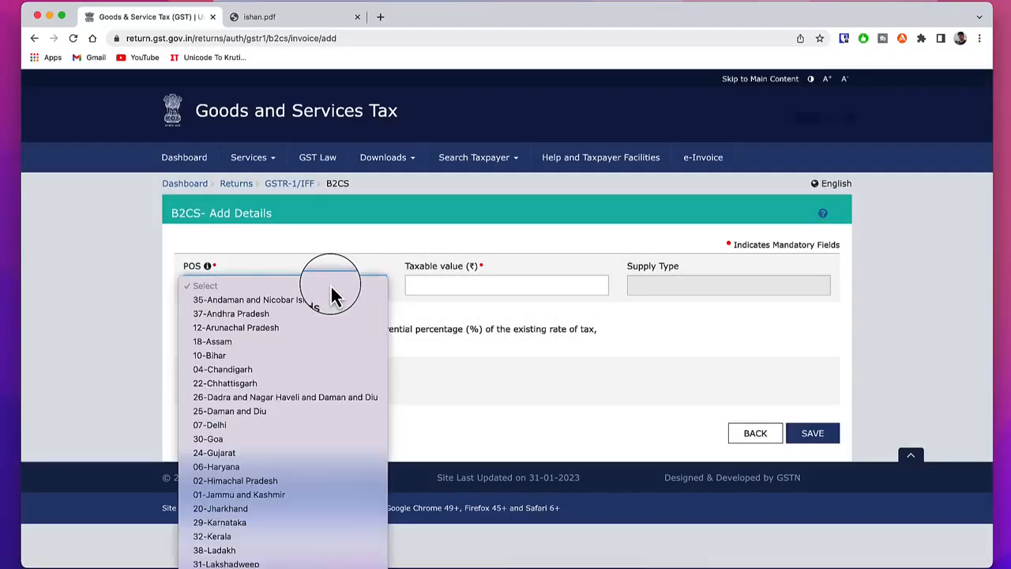
left_click(267, 427)
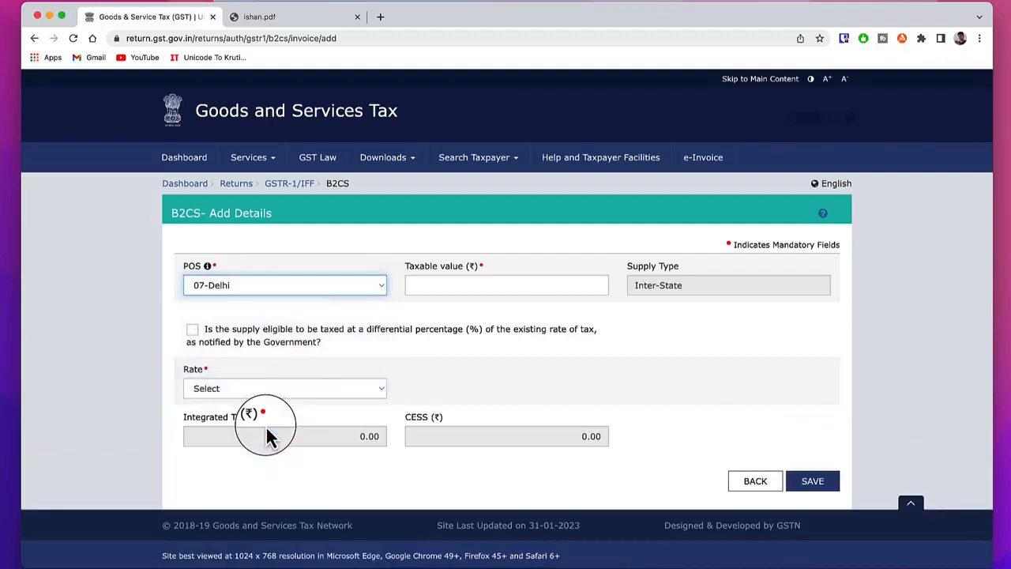
left_click(443, 286)
left_click(299, 381)
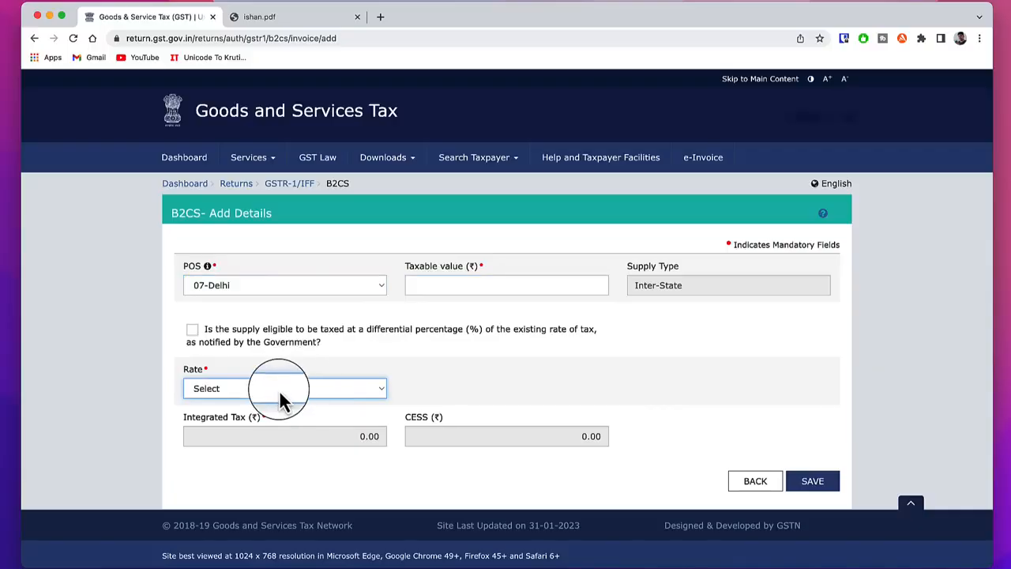
left_click(279, 388)
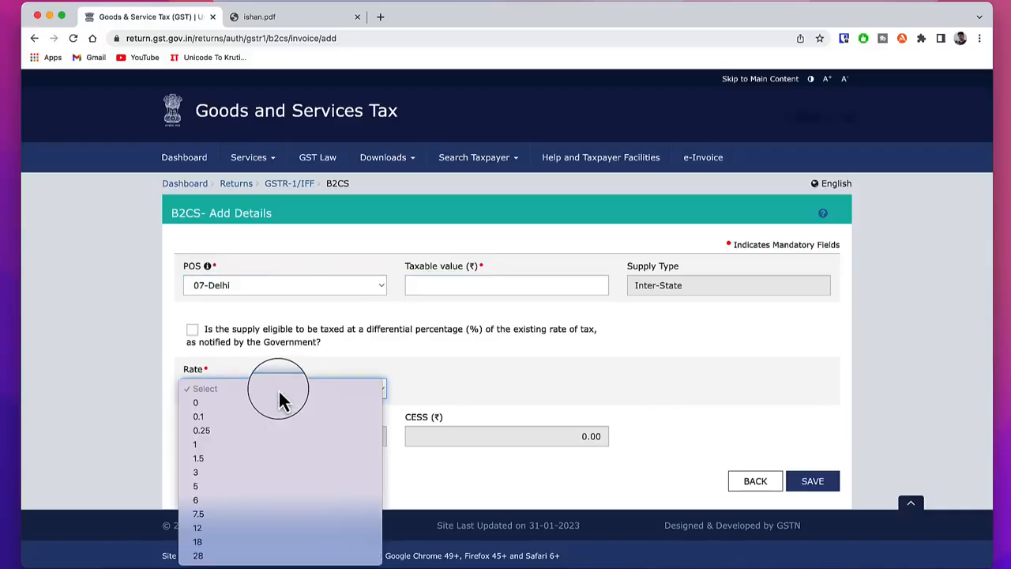
left_click(226, 531)
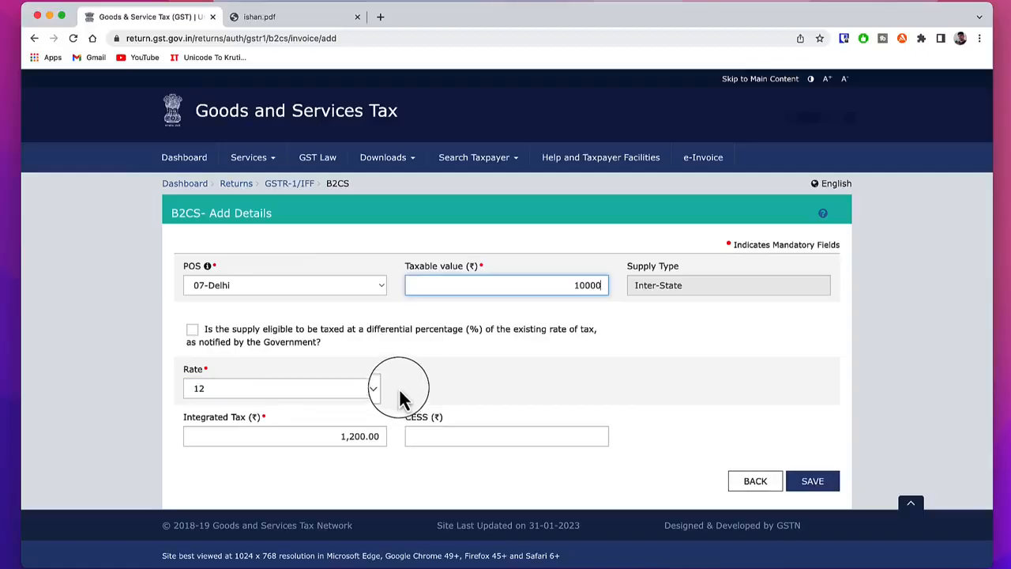
left_click(825, 486)
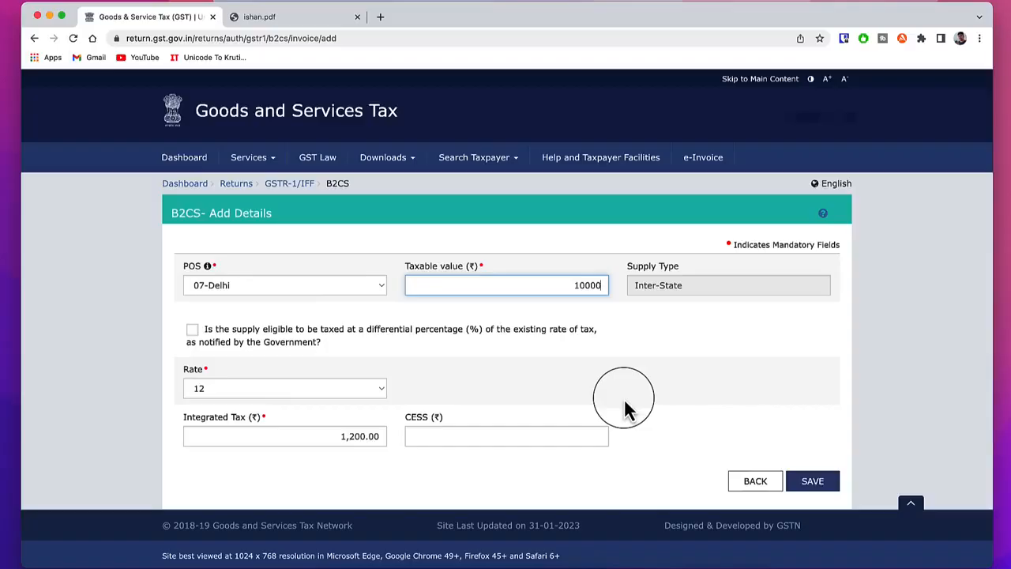
Change the place of supply to 20-Jharkhand and leave the B2C (Others) record without saving it
left_click(332, 289)
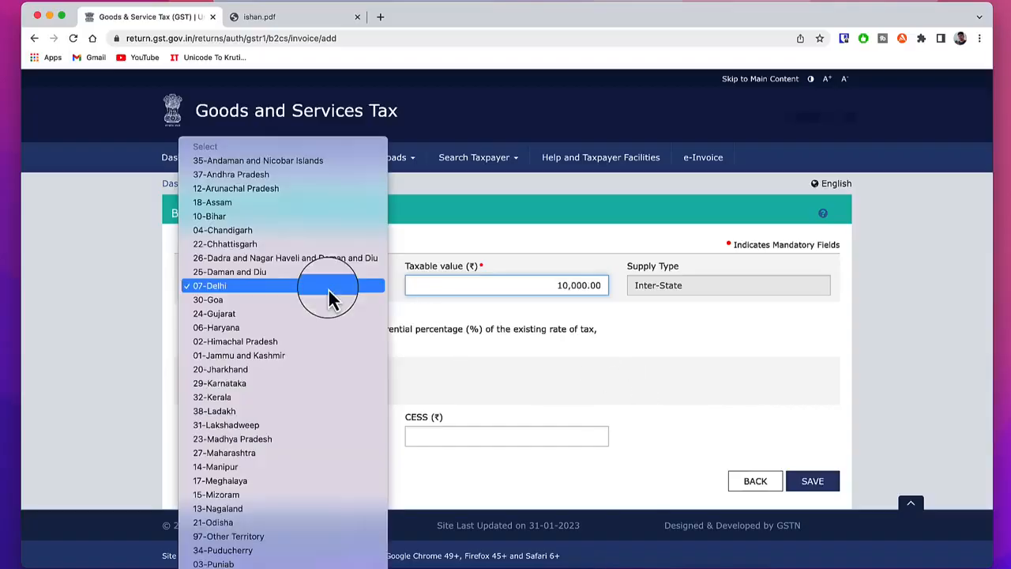
left_click(300, 370)
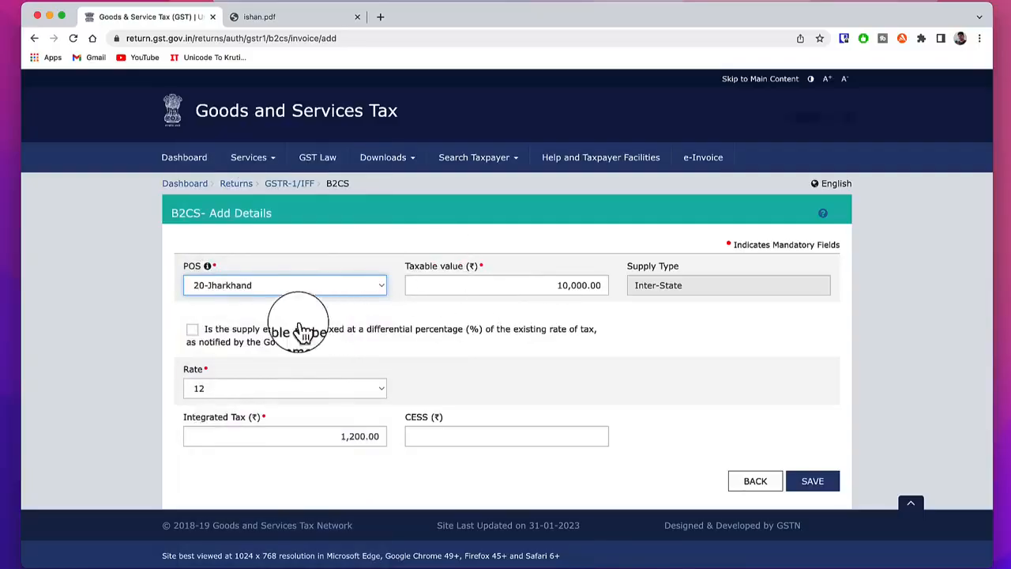
left_click(755, 481)
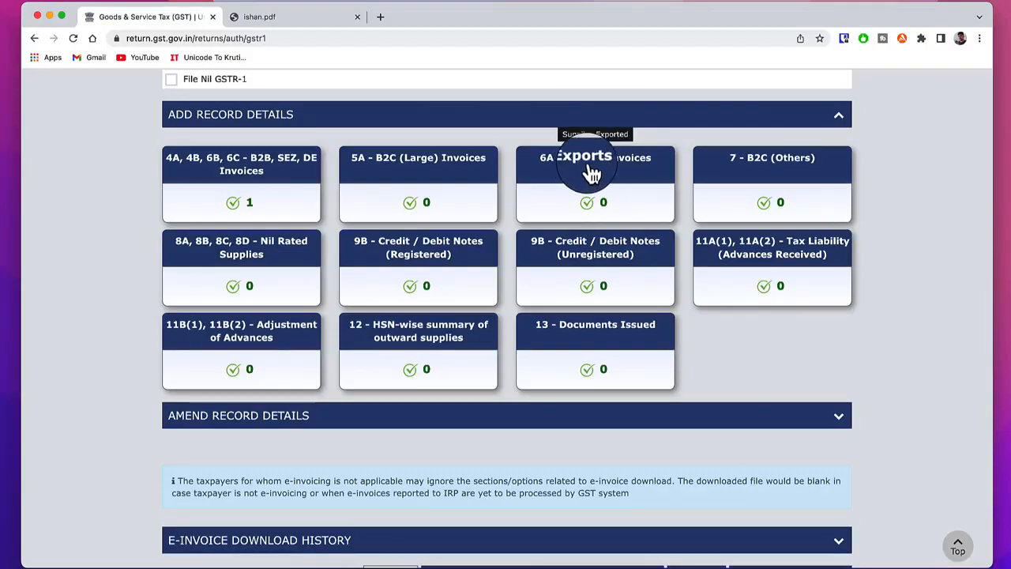
Start a new record in the 6A - Exports Invoices section, accepting the guidelines for refund of IGST paid on exports
left_click(594, 173)
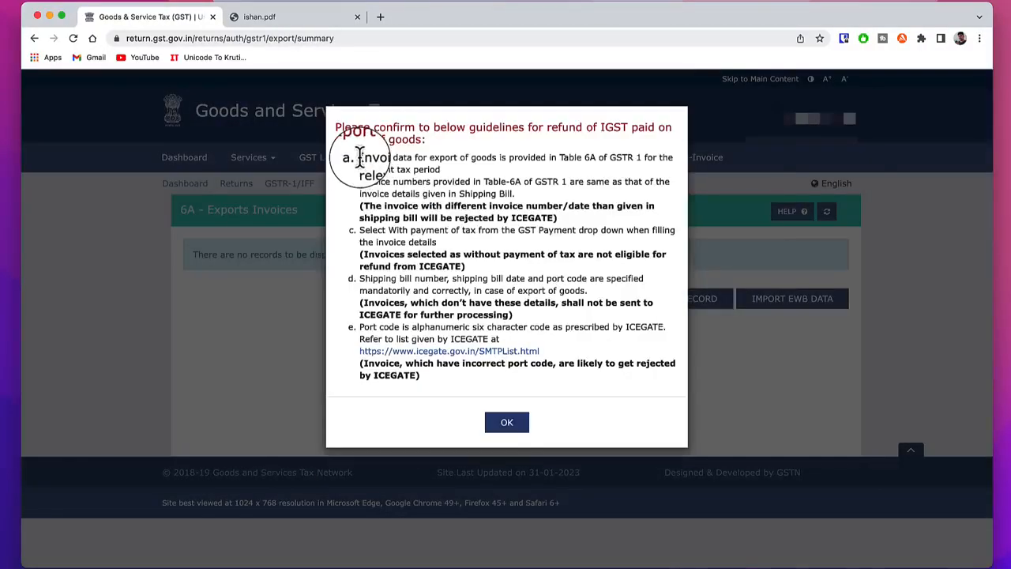
left_click_drag(348, 157, 560, 363)
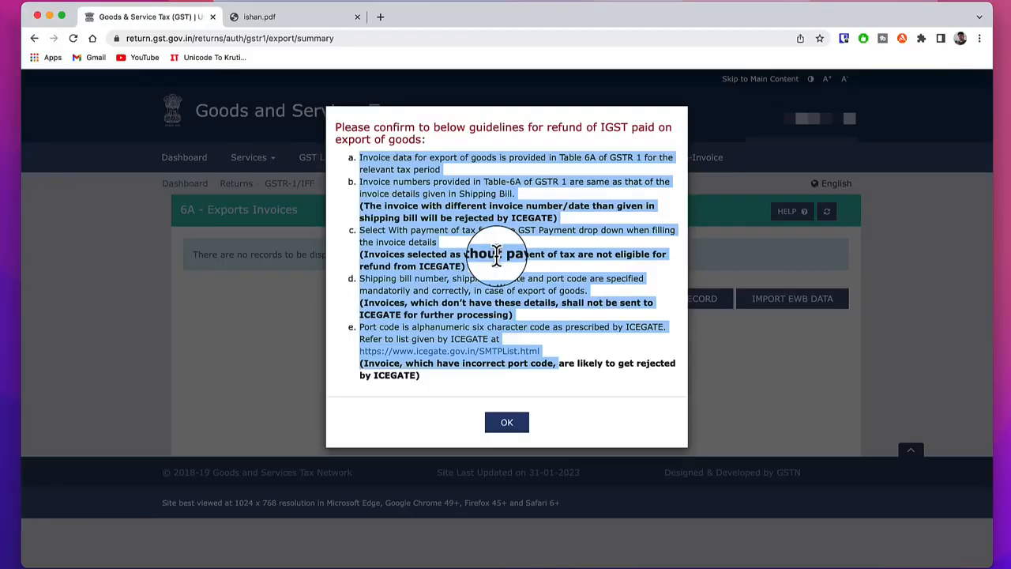
left_click(507, 424)
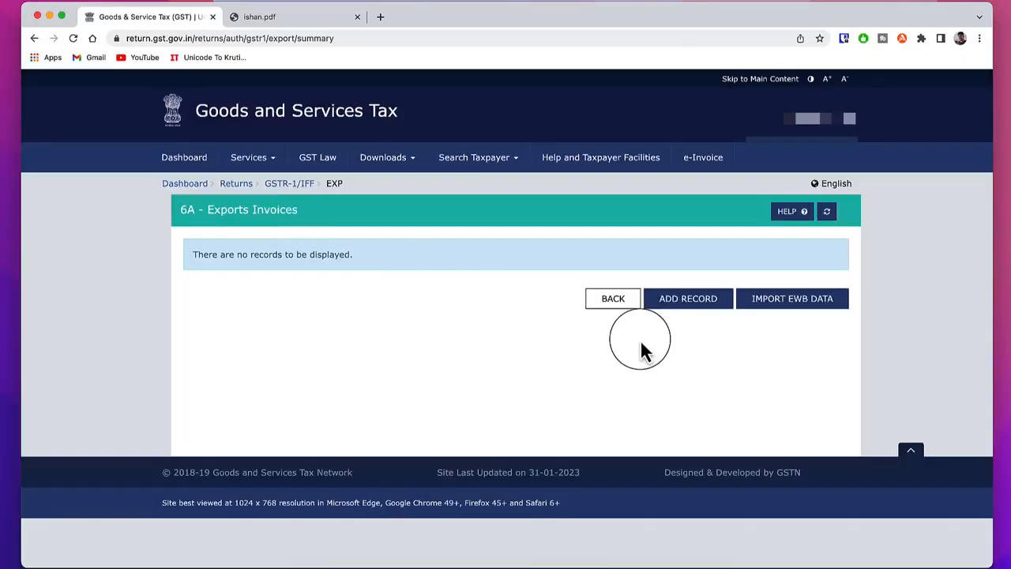
left_click(689, 298)
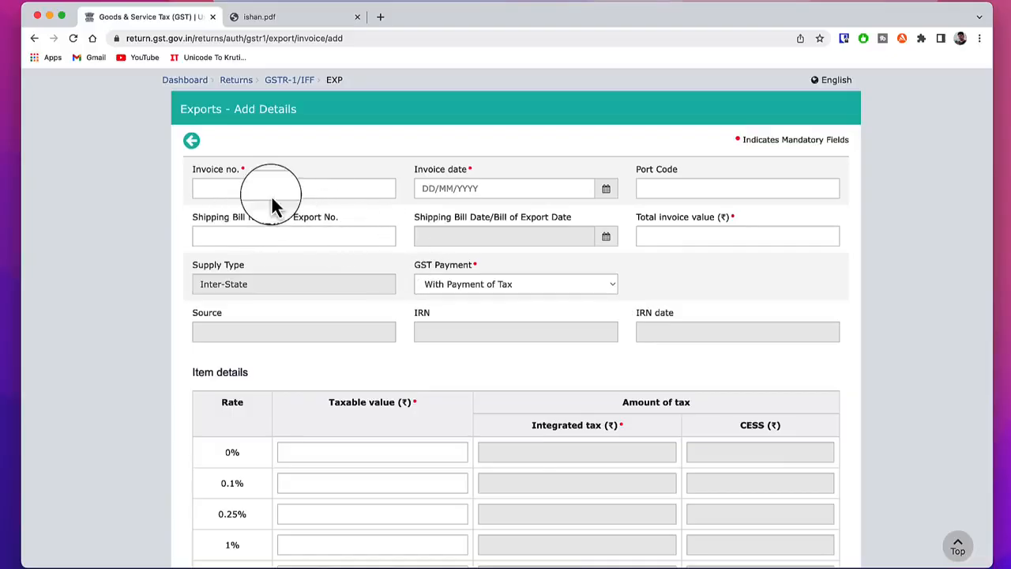
Fill in the export invoice number, date 10/01/2023 and total invoice value 130021.20, and set GST Payment to Without Payment of Tax
left_click(248, 186)
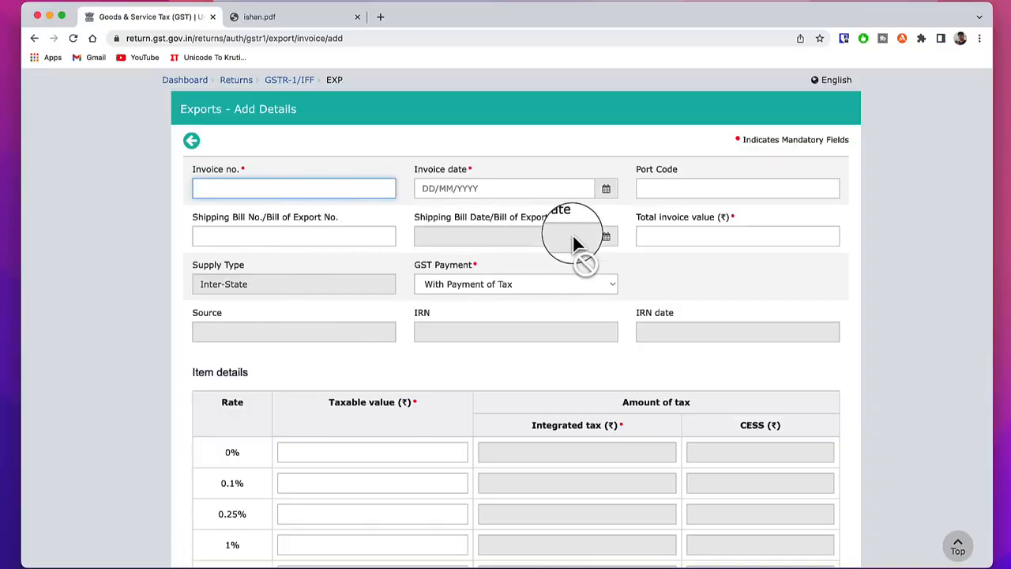
left_click(695, 236)
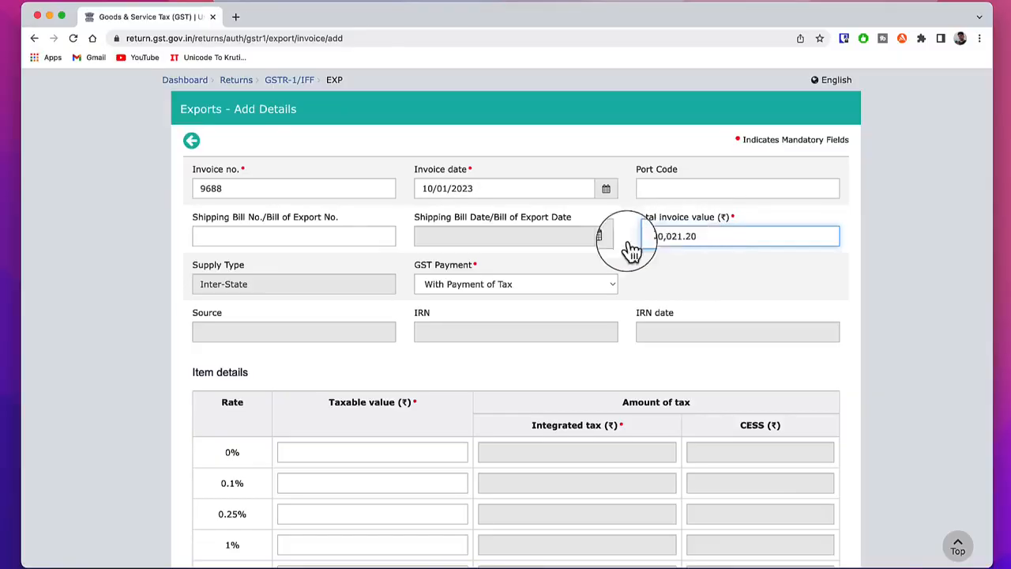
left_click_drag(410, 263, 465, 269)
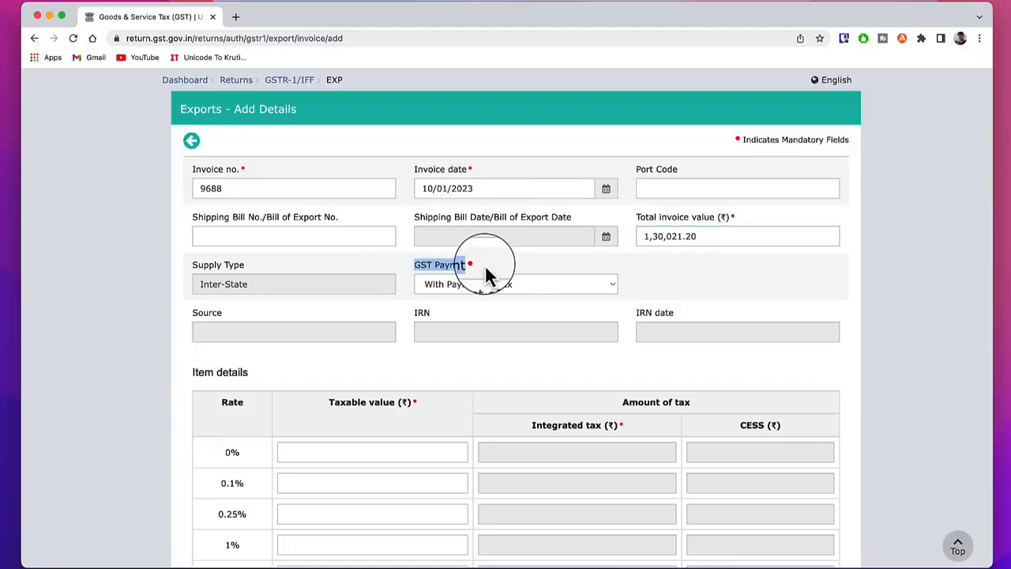
left_click(526, 261)
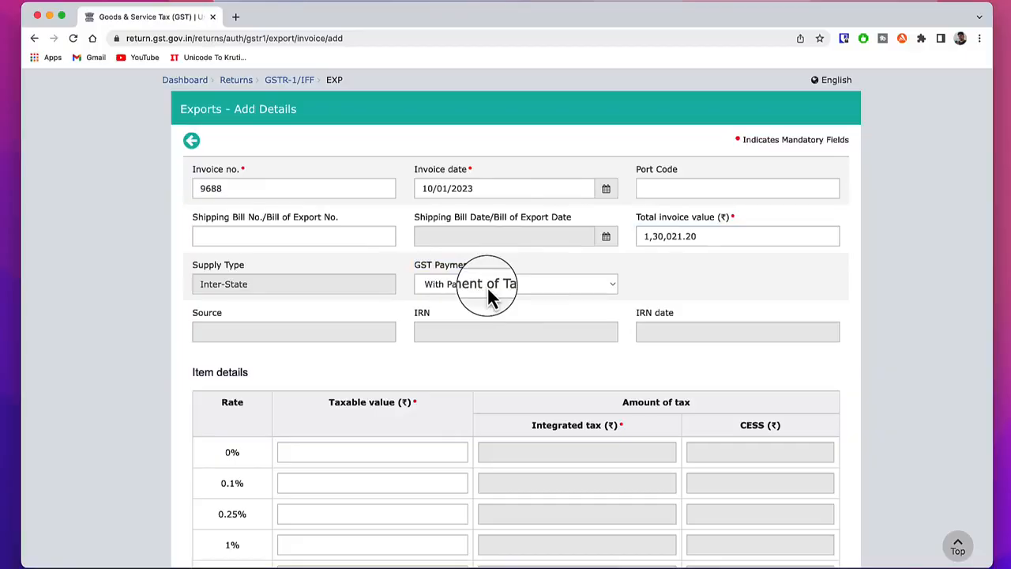
left_click(487, 286)
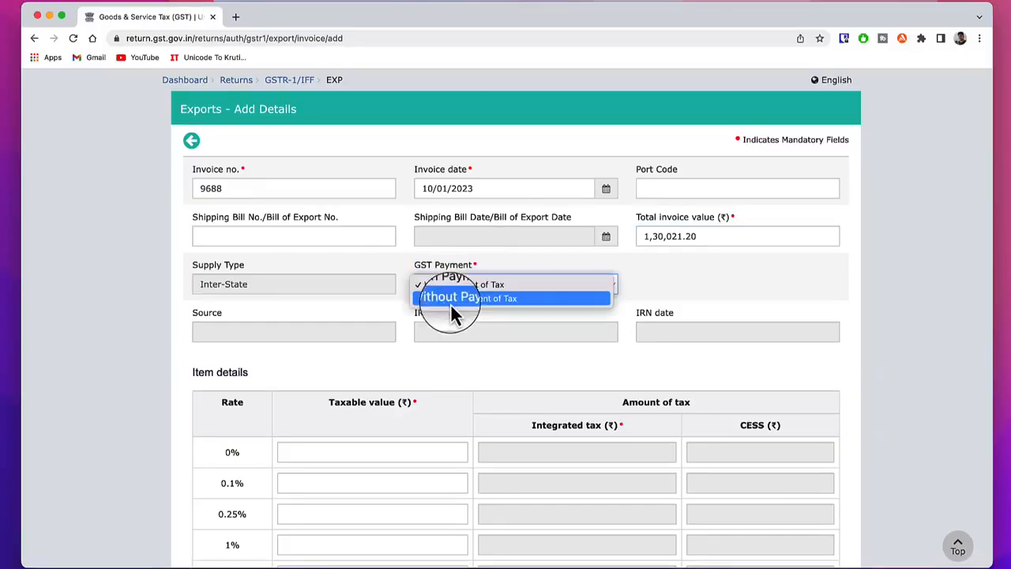
left_click(495, 300)
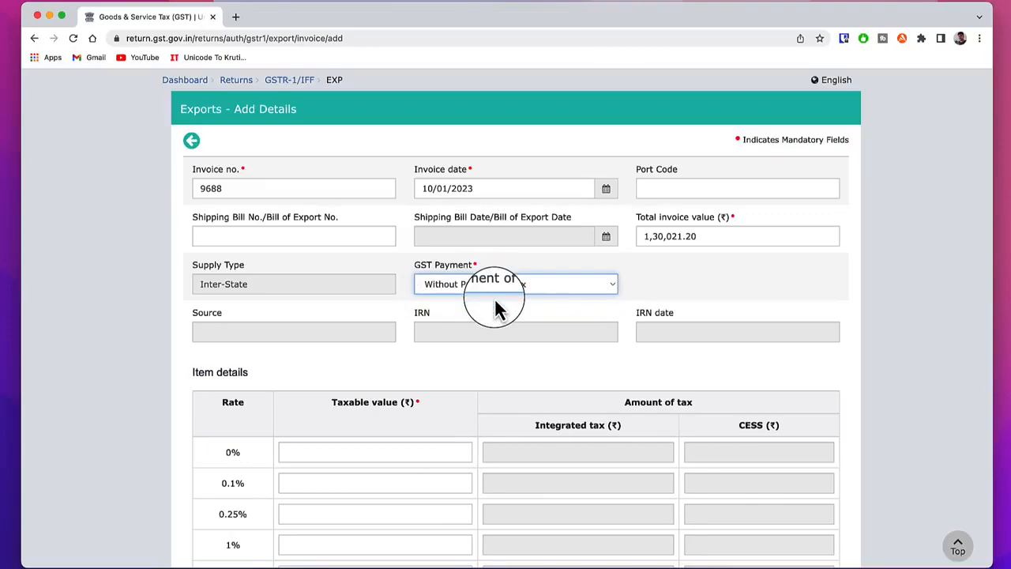
Enter a taxable value of 130021.20 at the 0% rate in the item details and save the export invoice
scroll(335, 323, "down", 3)
double_click(233, 323)
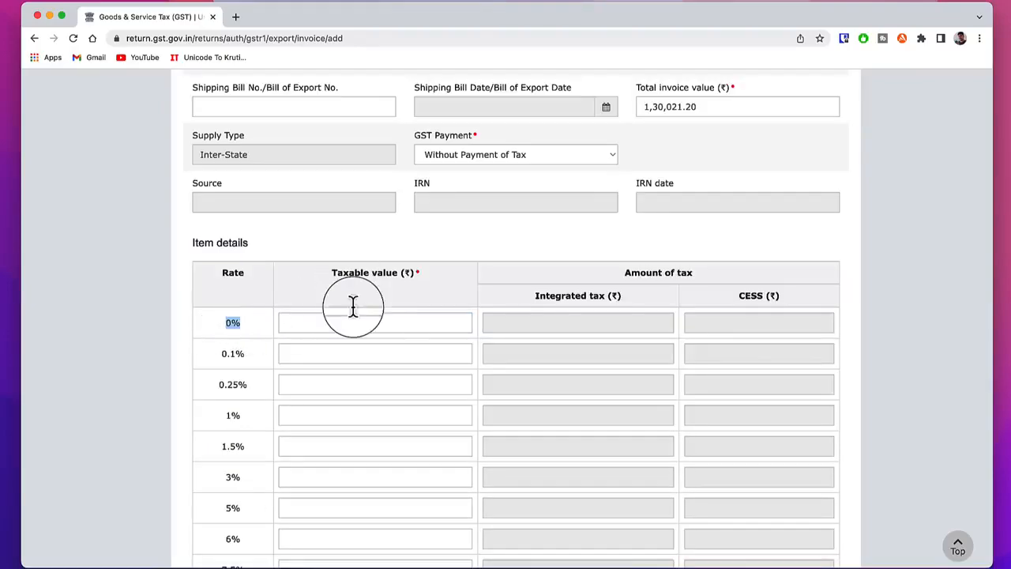
left_click(335, 323)
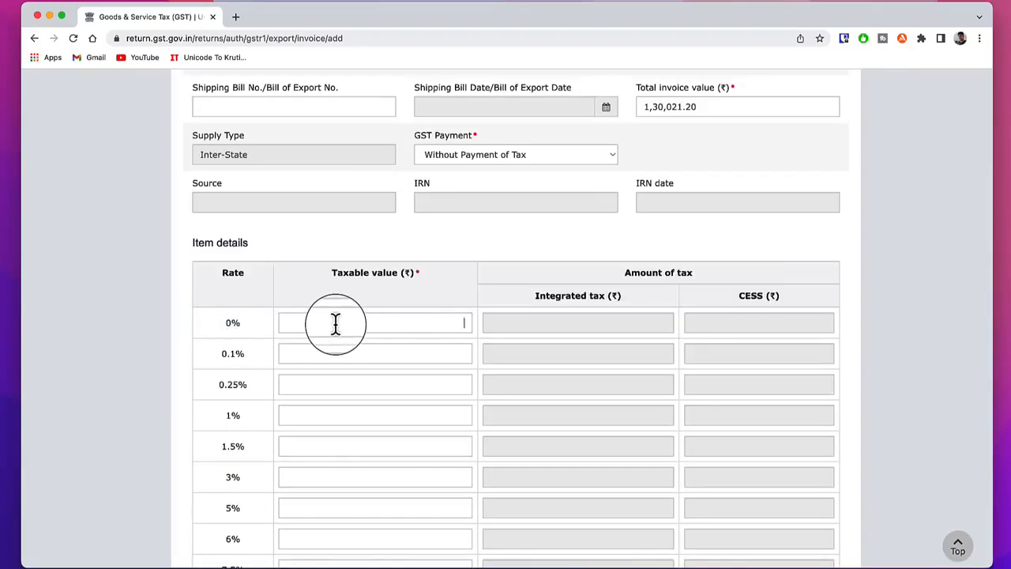
type("1,30,021.20")
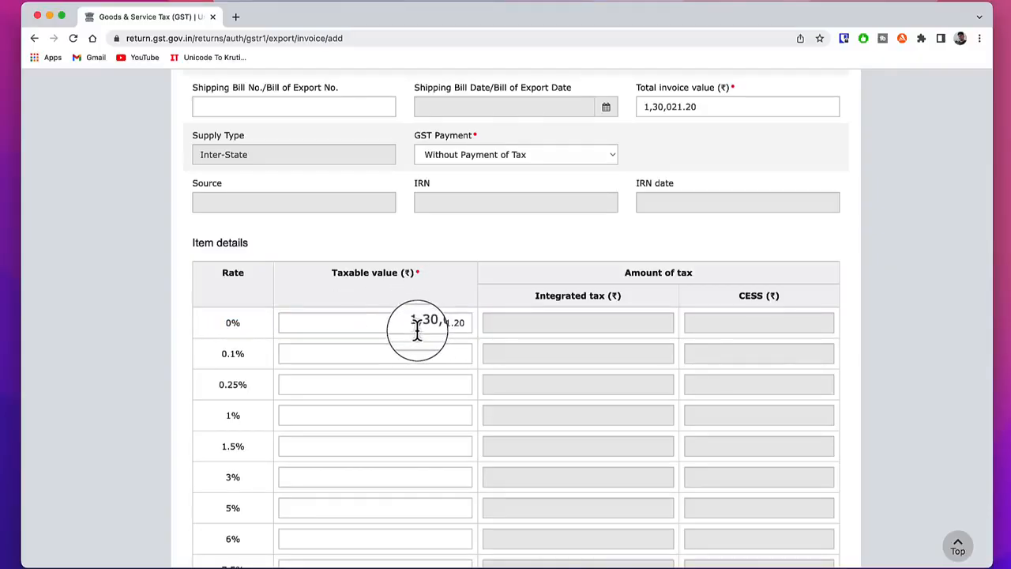
scroll(638, 429, "down", 5)
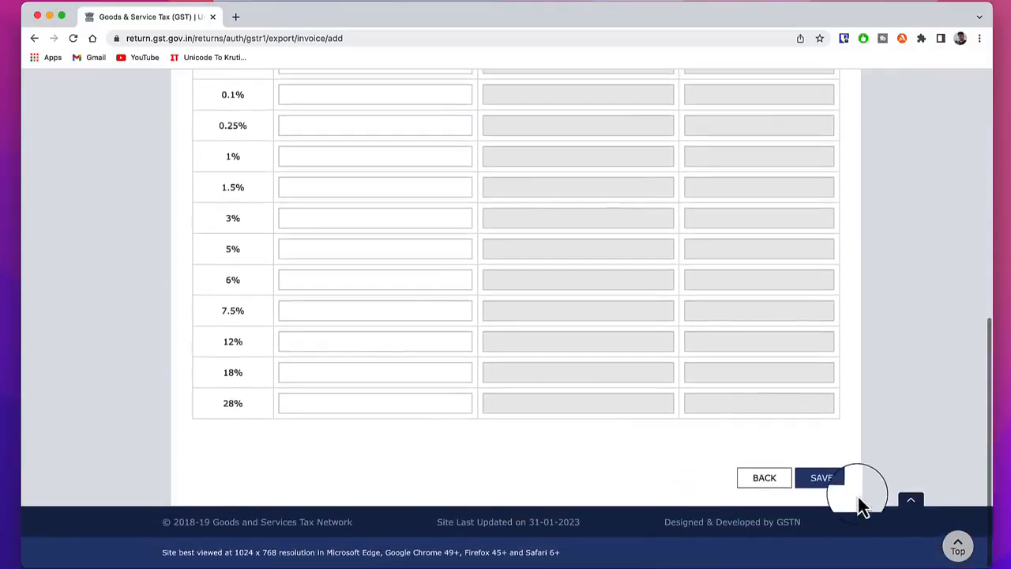
left_click(825, 479)
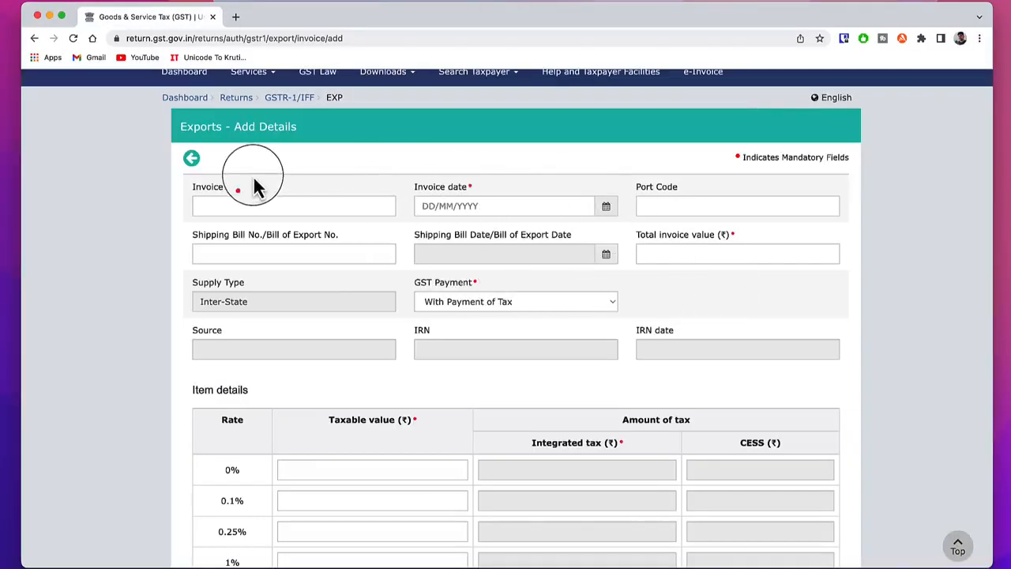
Return to the GSTR-1 record overview and open the 12 - HSN-wise summary of outward supplies section
left_click(193, 161)
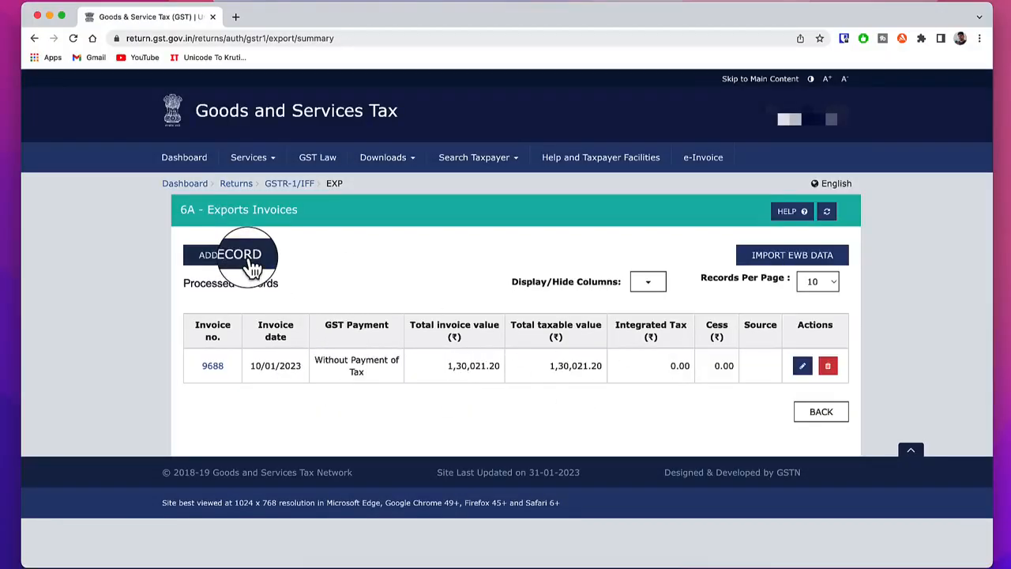
left_click(824, 417)
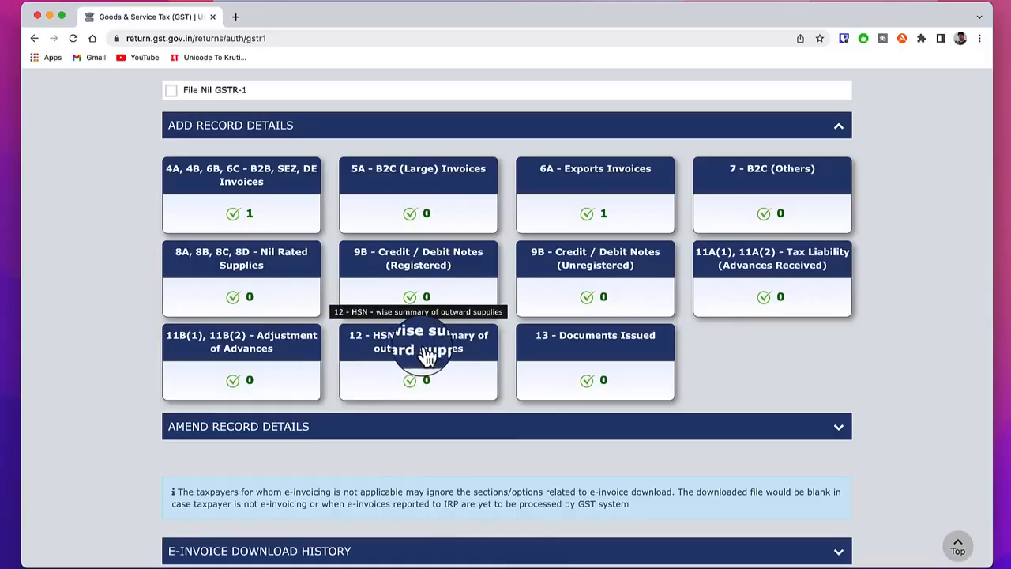
left_click(415, 351)
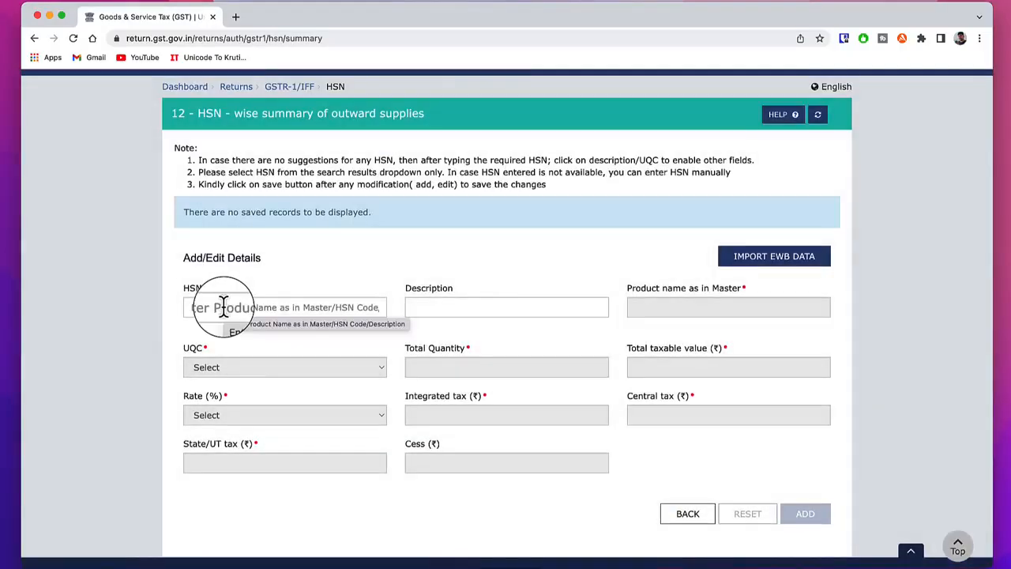
Fill in the HSN summary with code 997152 for brokerage services, a total taxable value of 429269.03 and a rate of 18%
left_click(218, 306)
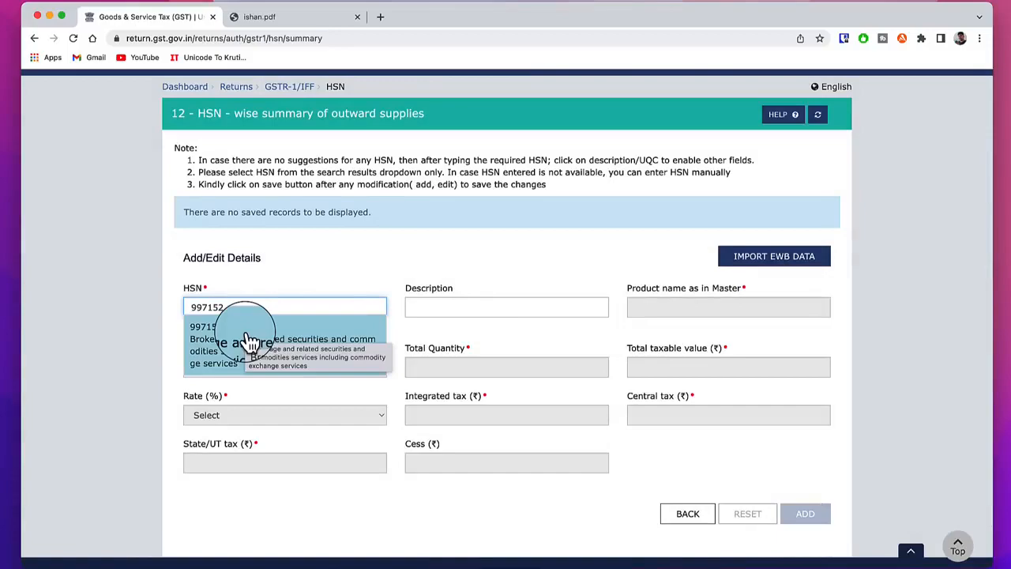
left_click(261, 348)
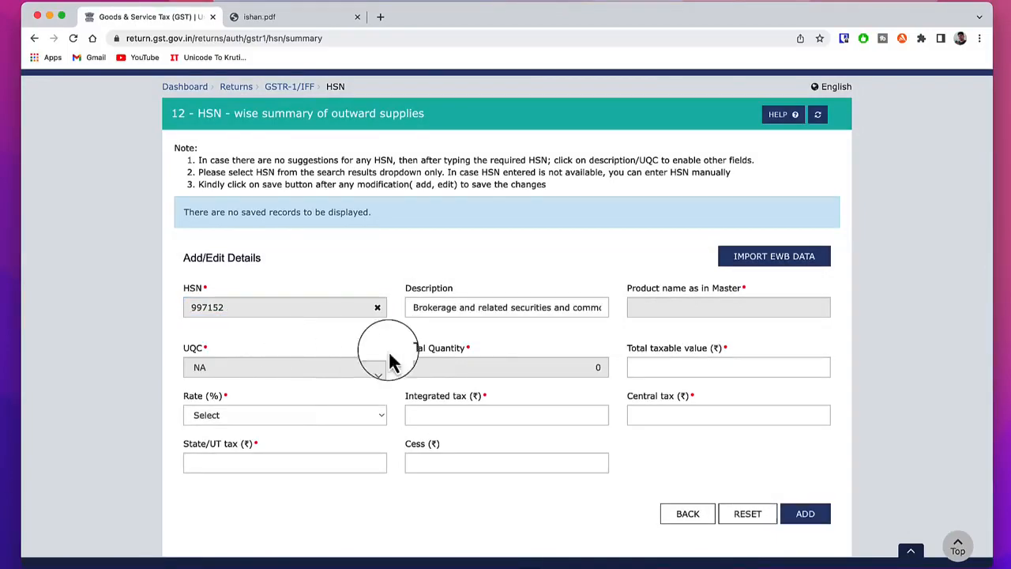
left_click(673, 368)
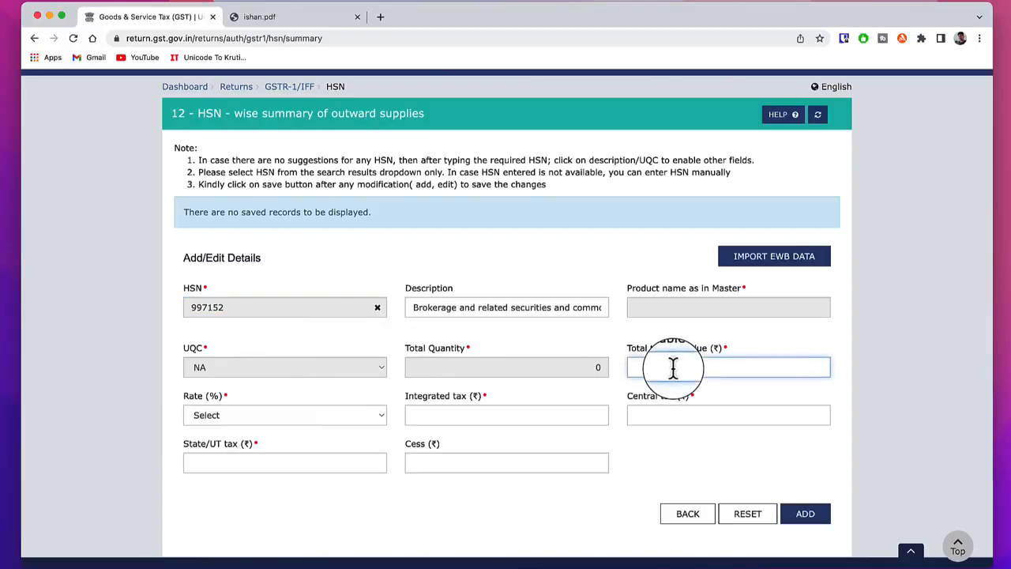
type("4,29,269.03")
left_click(358, 416)
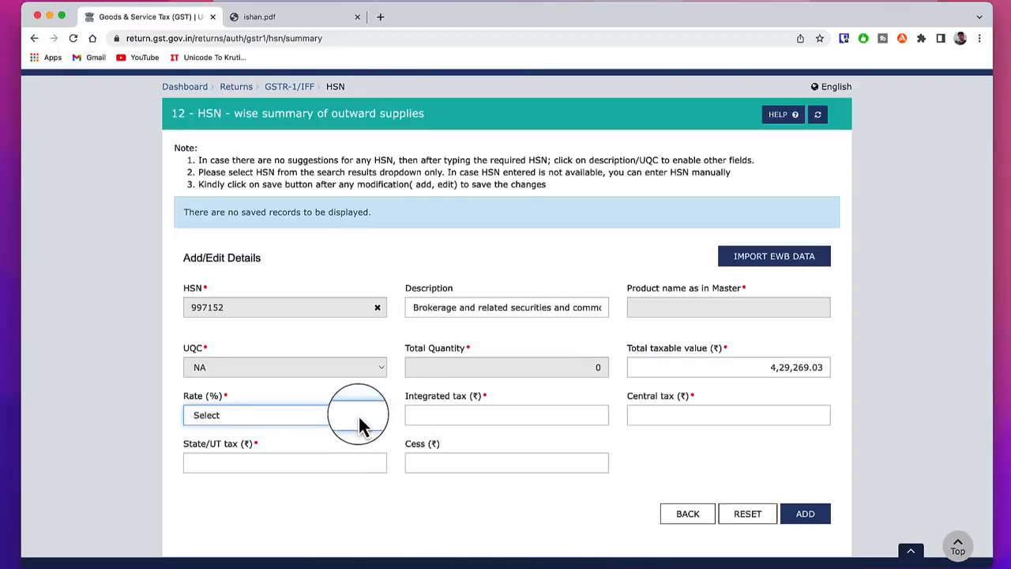
left_click(358, 417)
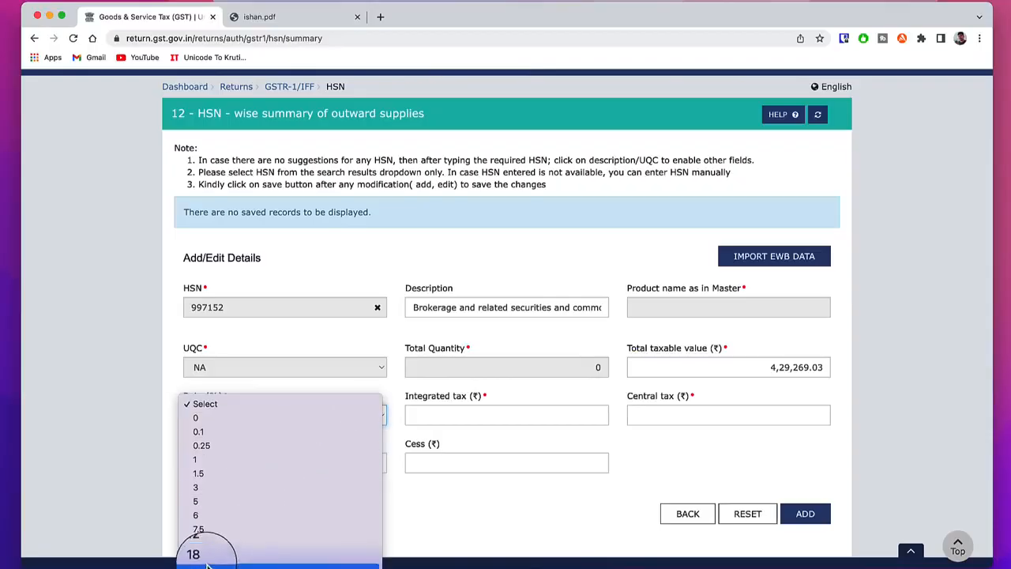
left_click(209, 558)
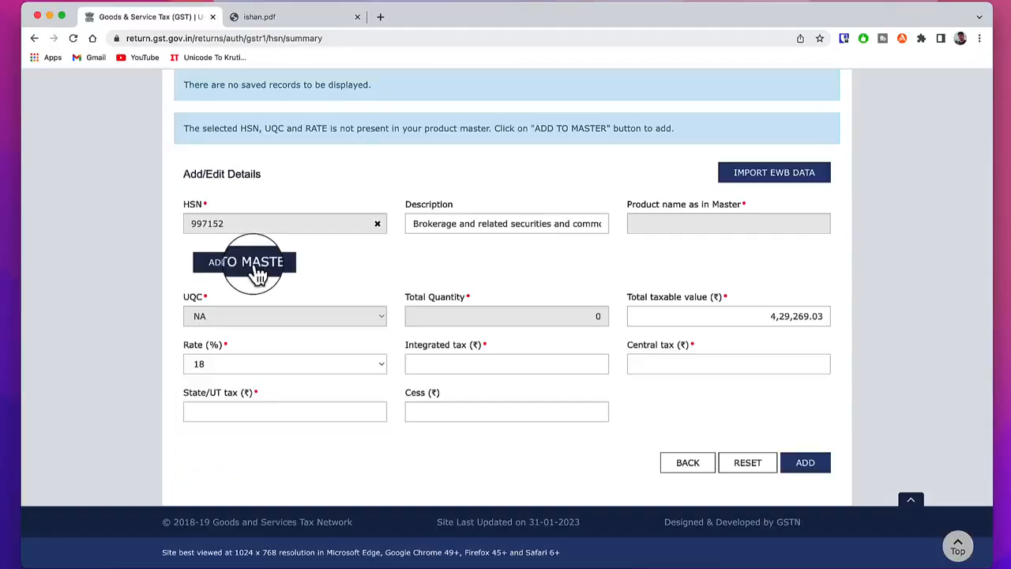
Add HSN 997152 to the product master with the product name Brokerage Services and save it
left_click(261, 268)
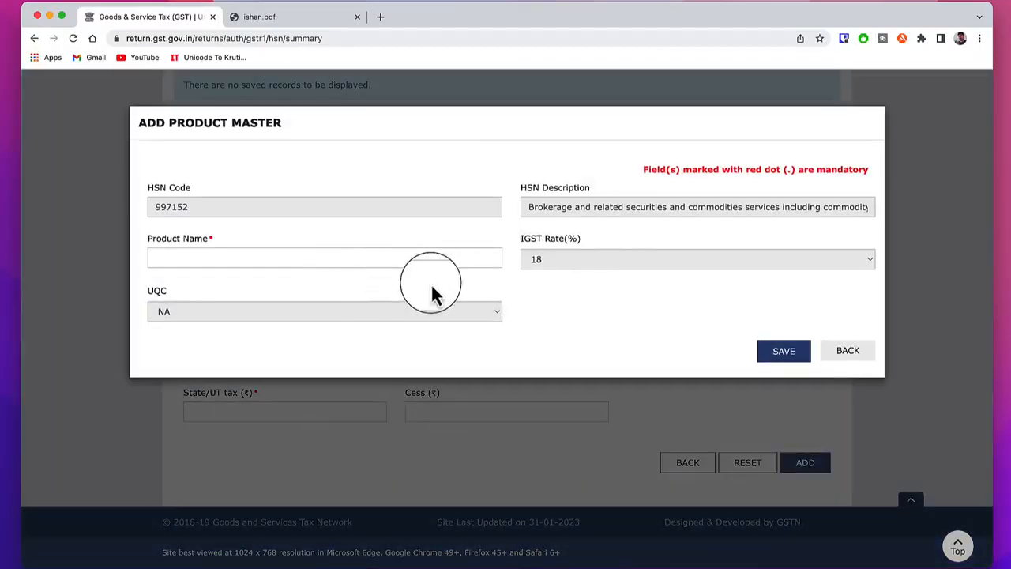
left_click(244, 258)
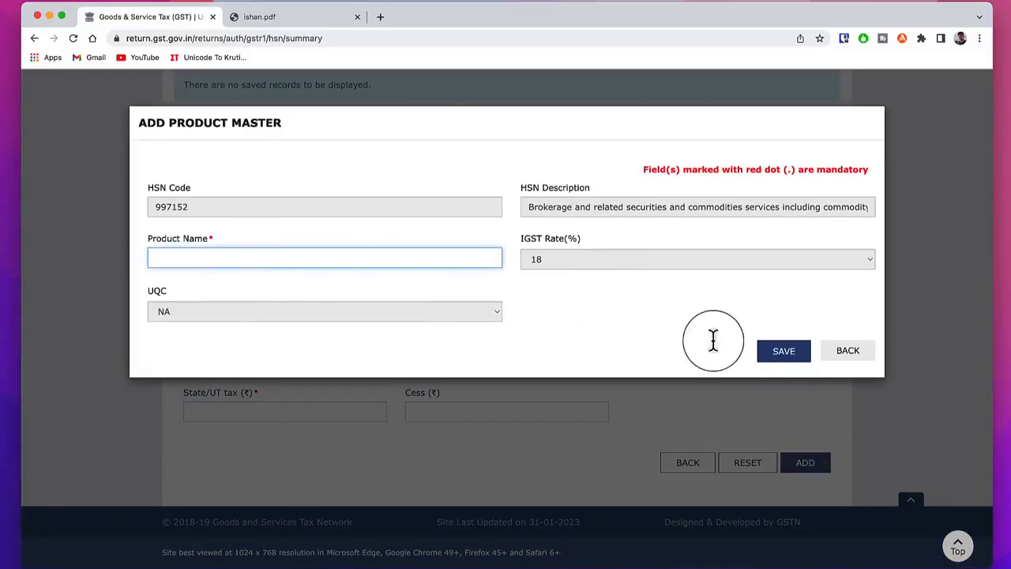
type("Brokerage Services")
left_click(779, 352)
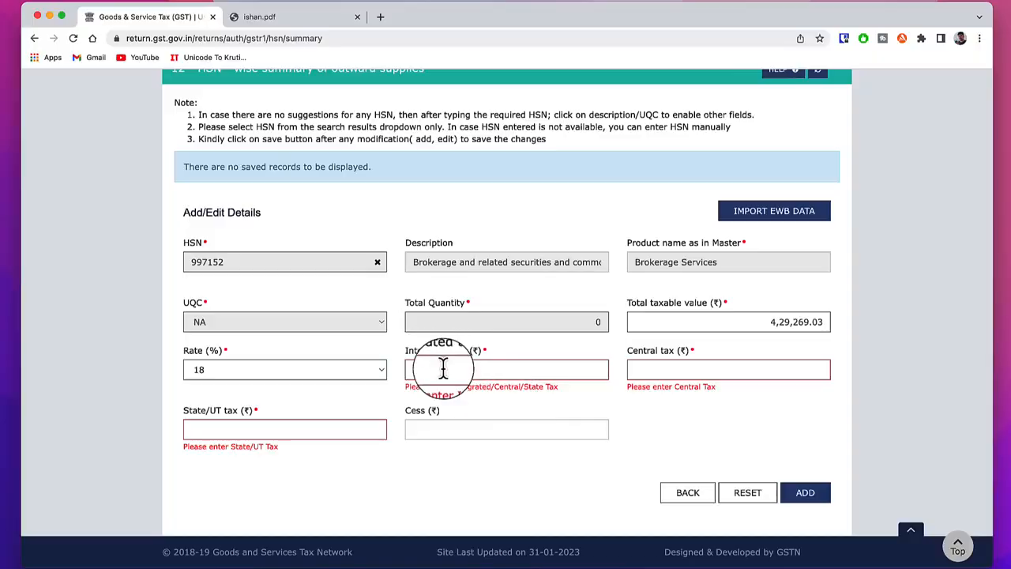
left_click(534, 369)
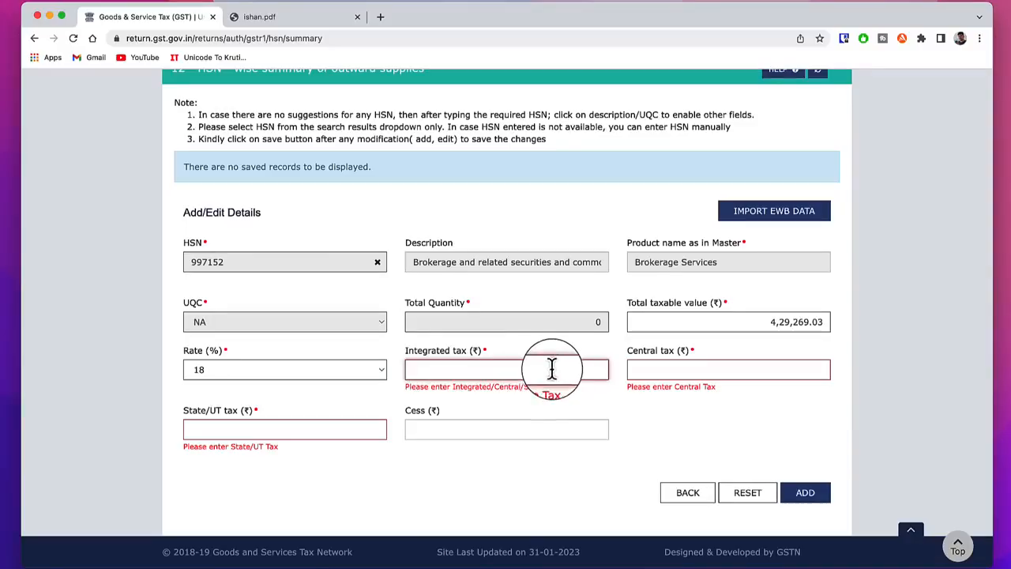
type("77,268.43")
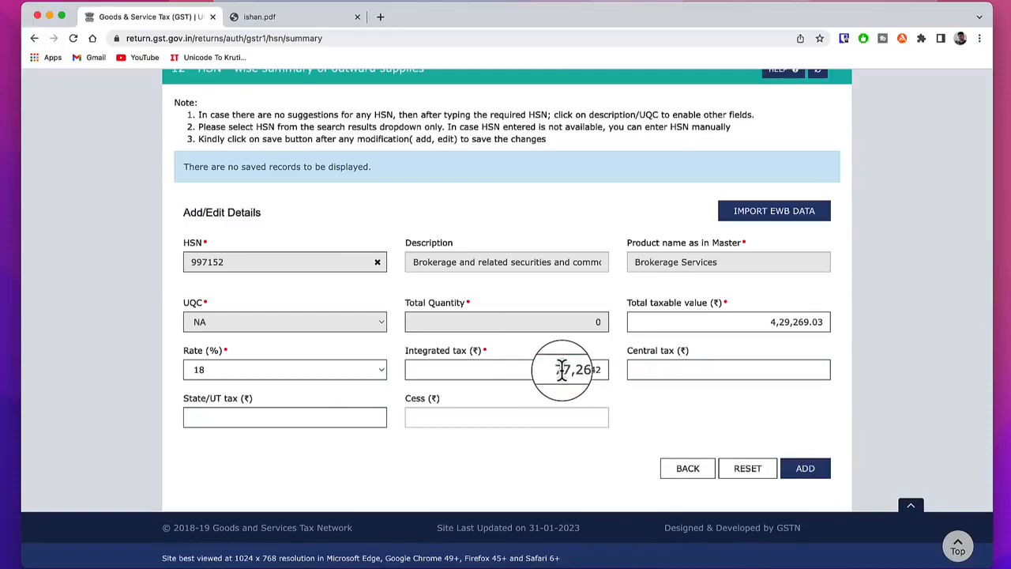
double_click(571, 369)
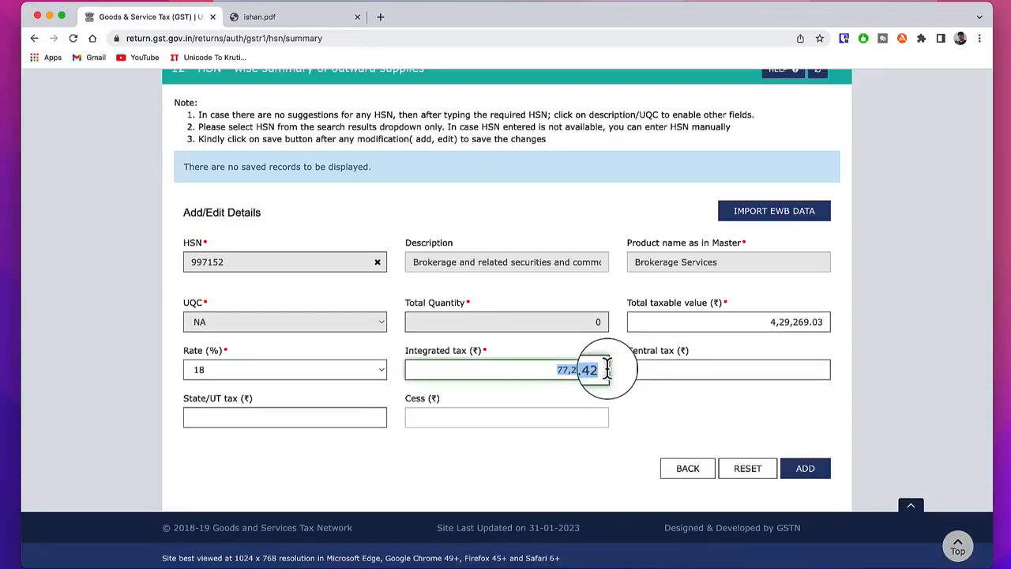
key("BackSpace")
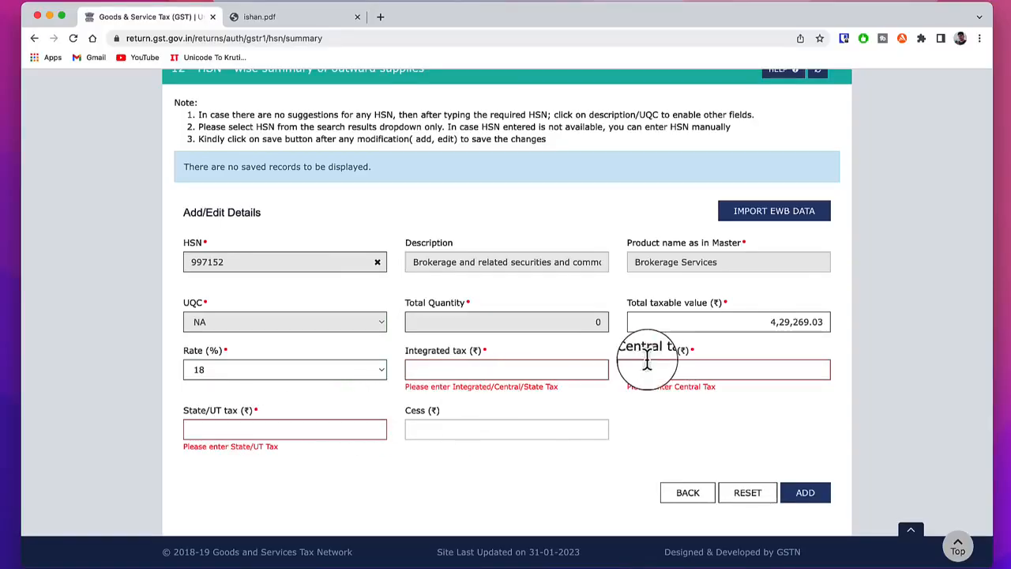
Check the GST split in ishan.pdf, set both Central tax and State/UT tax to 38634.21, and add the HSN entry
key("ctrl+Tab")
left_click_drag(646, 251, 678, 253)
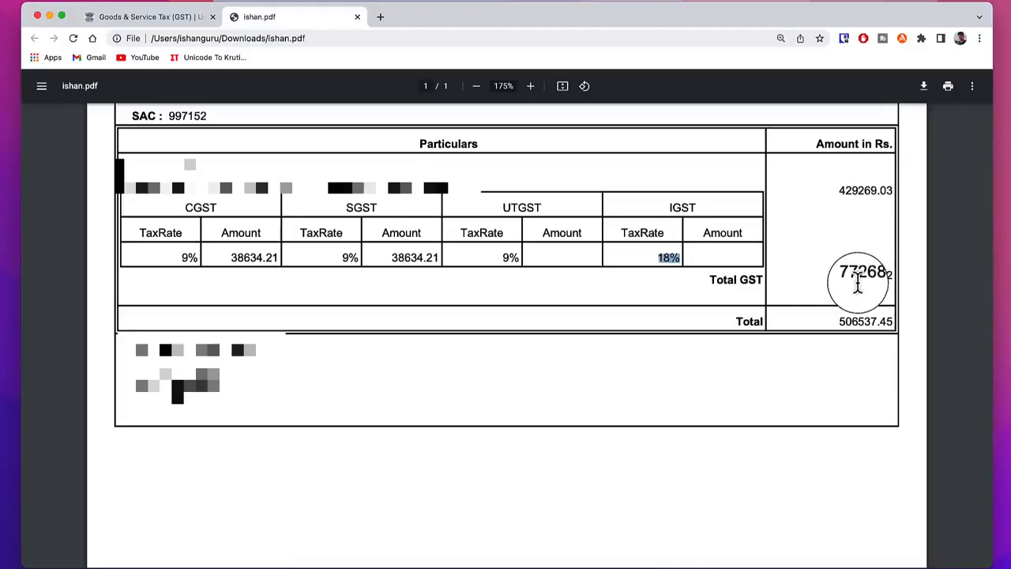
left_click_drag(842, 276, 895, 275)
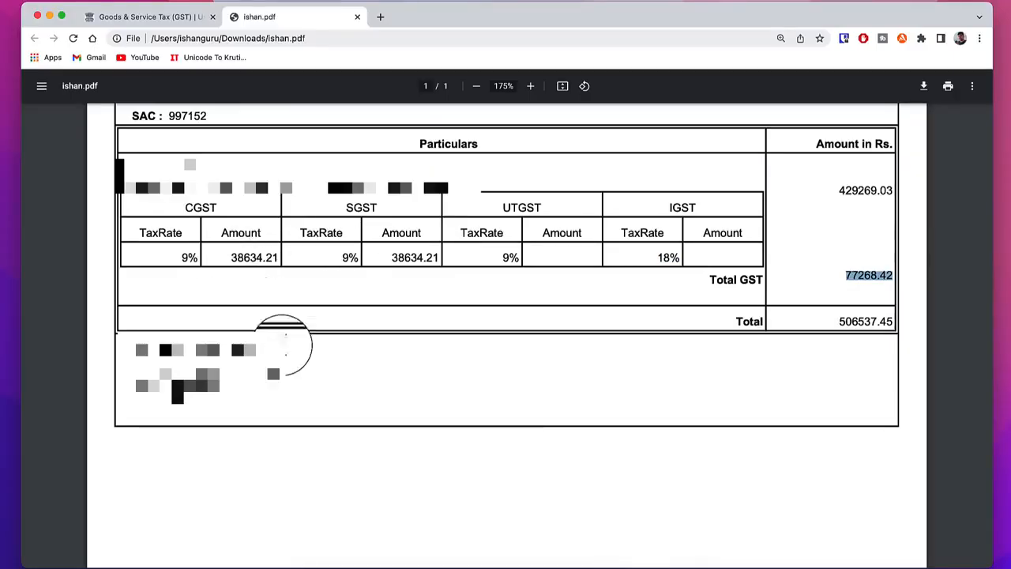
key("ctrl+shift+Tab")
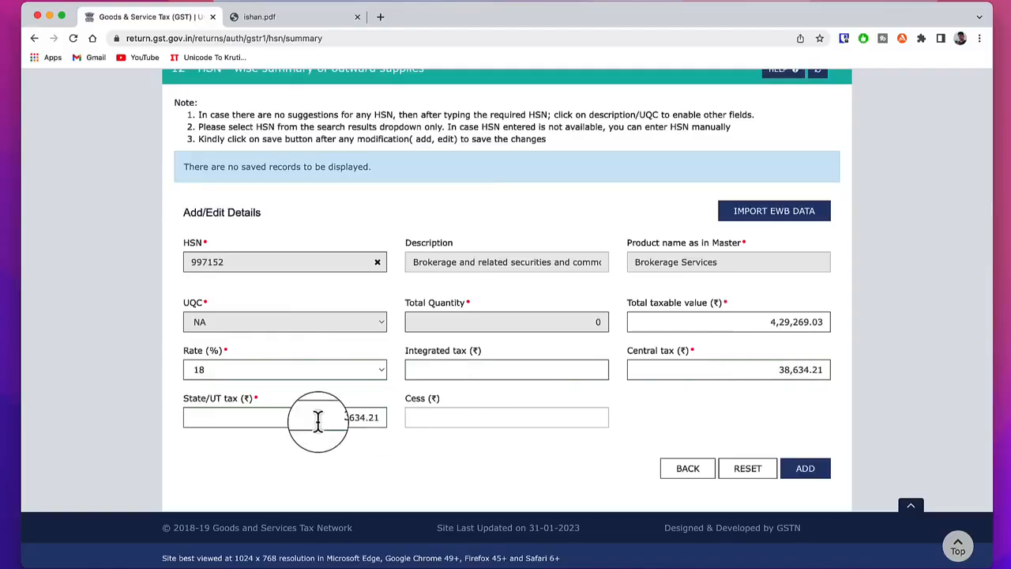
left_click(806, 468)
Review the added 997152 entry in the list of records awaiting saving and save the HSN summary
scroll(472, 341, "up", 1)
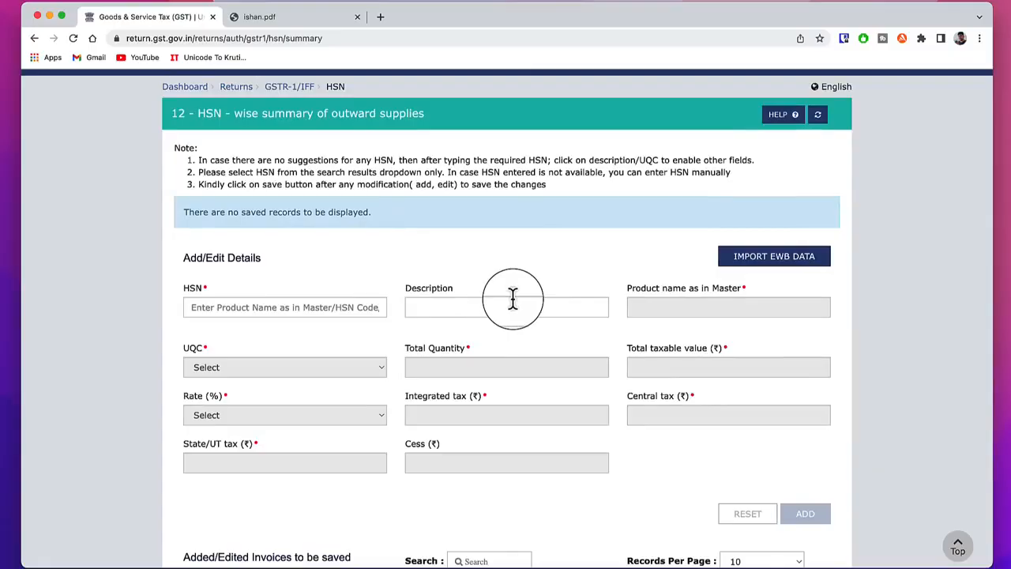
scroll(372, 261, "down", 3)
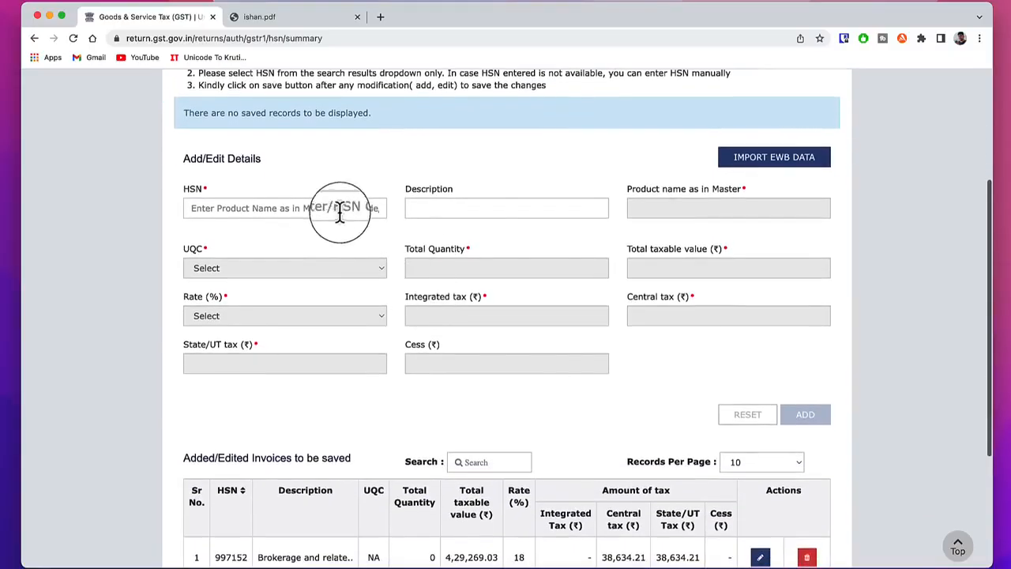
scroll(584, 395, "down", 2)
scroll(575, 399, "down", 2)
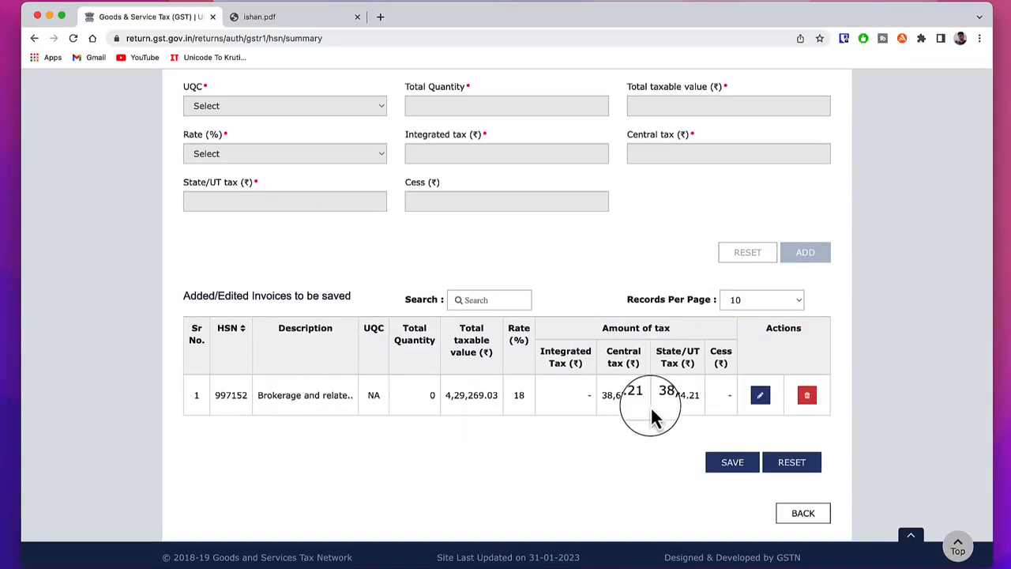
left_click(731, 470)
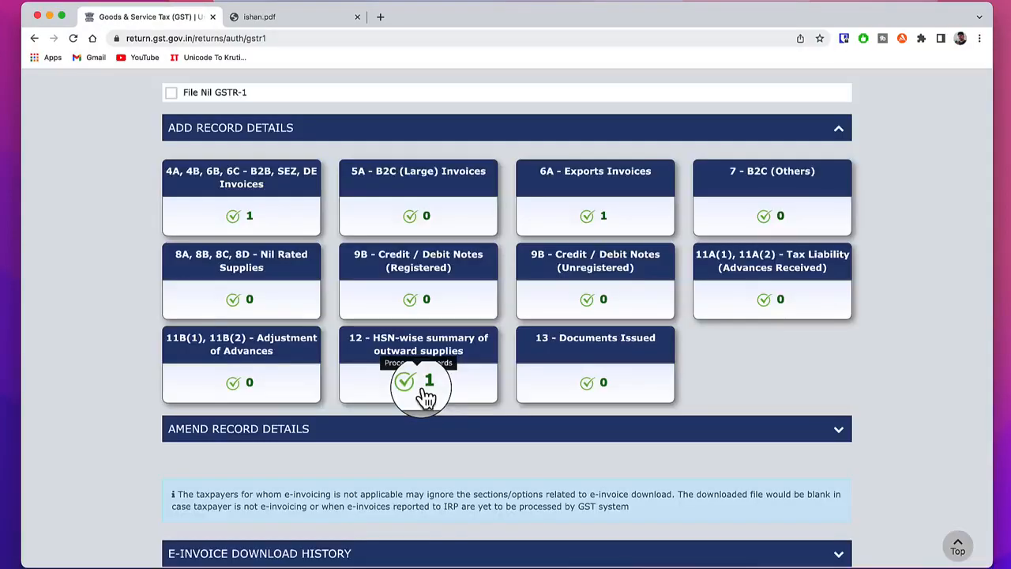
Open 13 - Documents Issued and add an invoices for outward supply row with serial numbers from 01 to 01
left_click(602, 354)
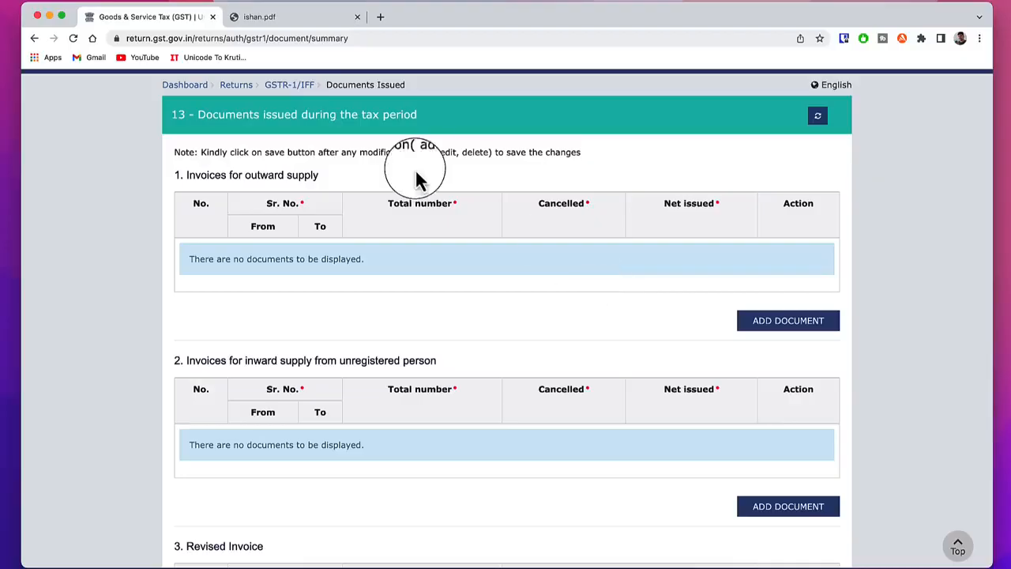
left_click(779, 324)
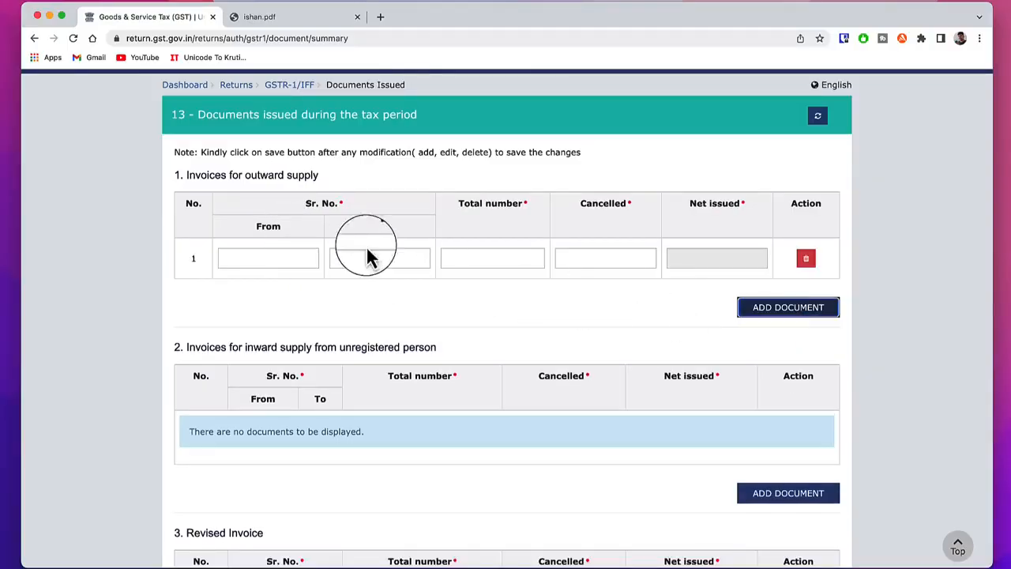
left_click(297, 250)
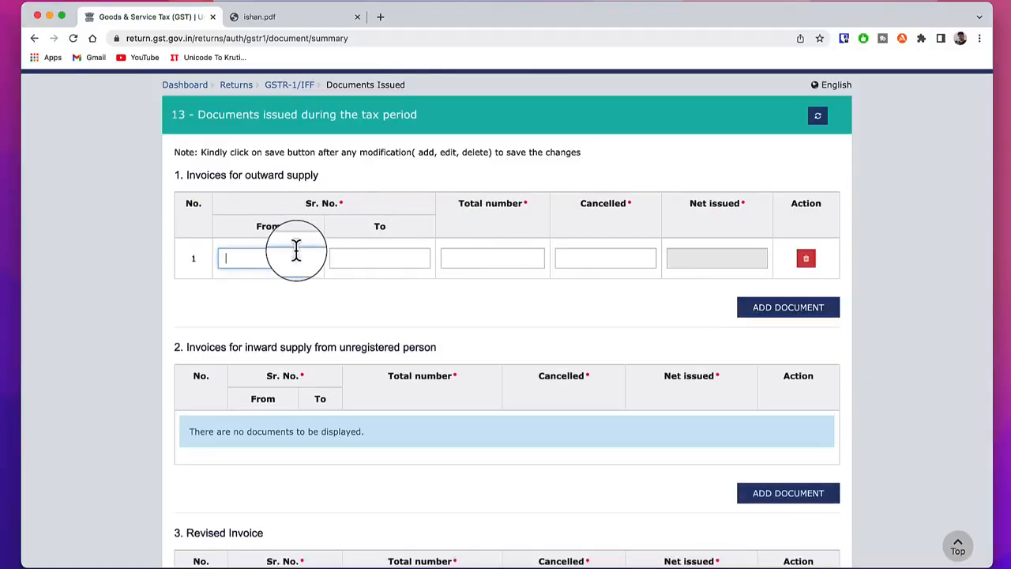
type("1")
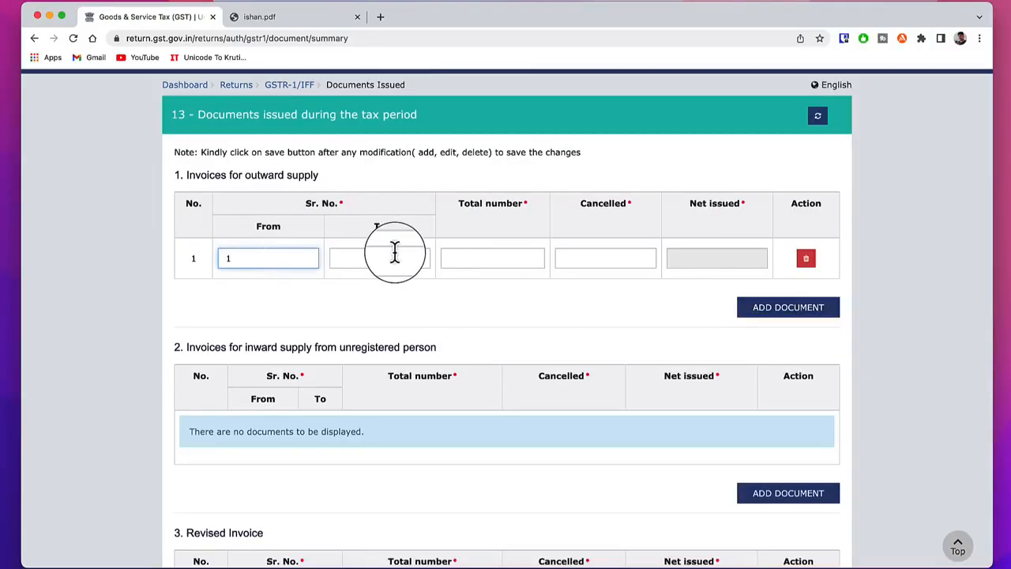
left_click(395, 253)
type("1")
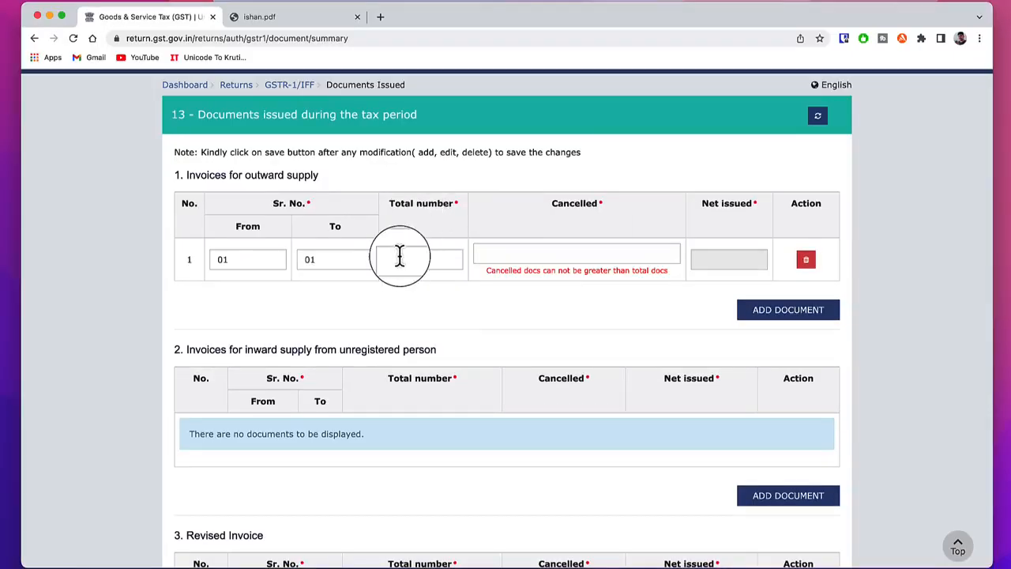
Set the outward supply invoice row's total number to 1 and cancelled to 0
left_click(403, 259)
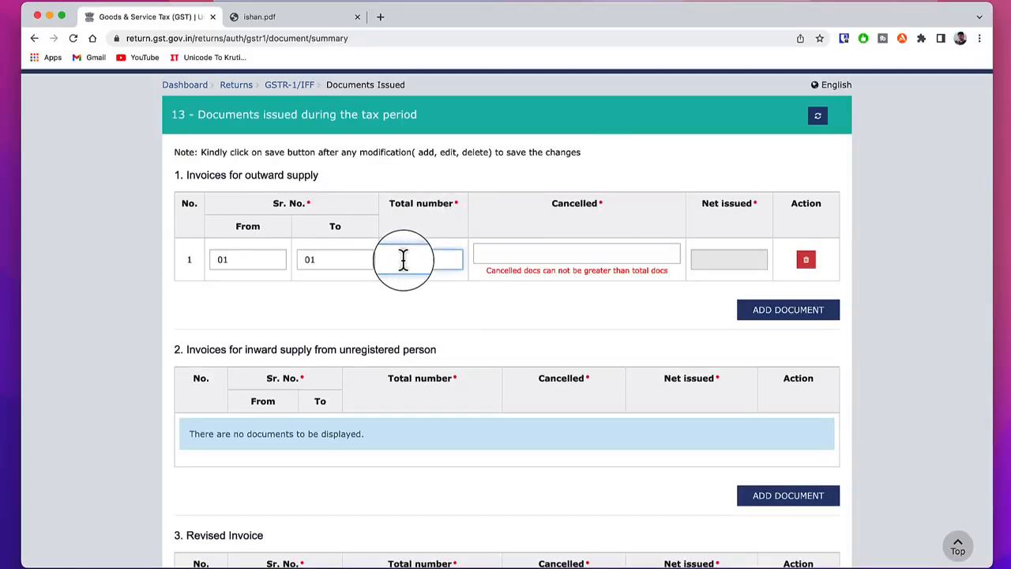
type("1")
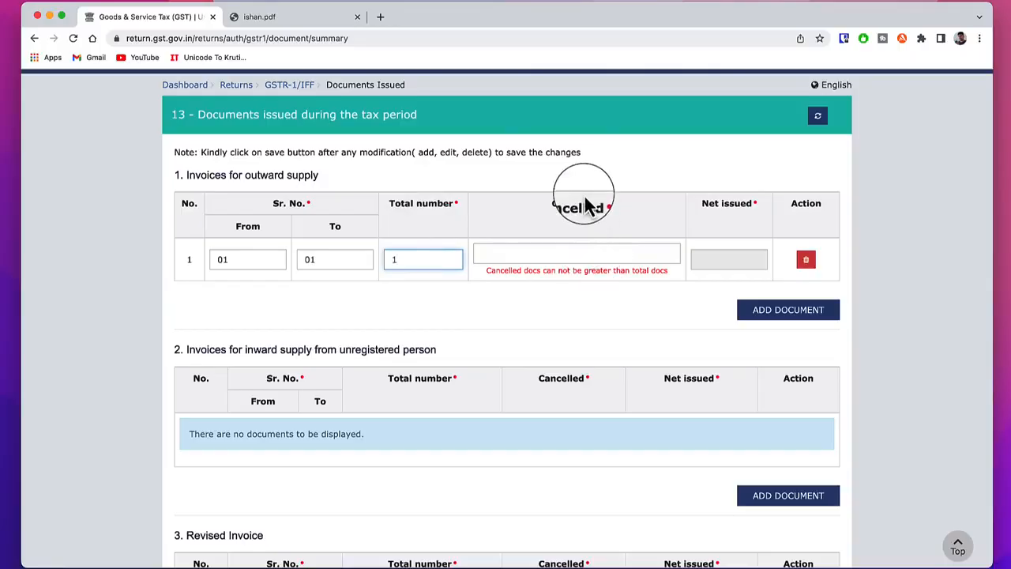
left_click(571, 253)
type("0")
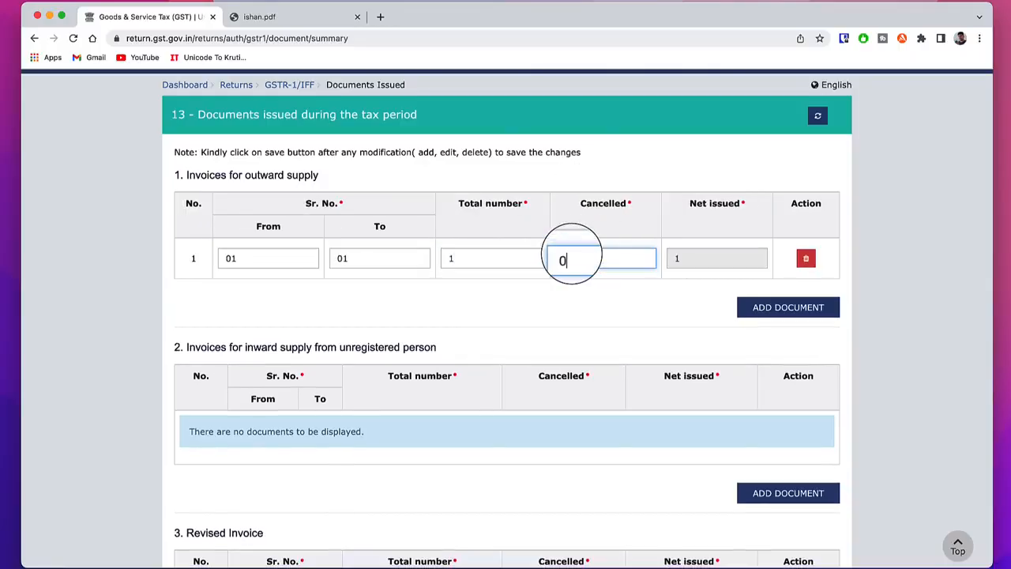
Look through the remaining document categories, from inward supply invoices from unregistered persons to delivery challans
scroll(334, 282, "down", 2)
left_click_drag(340, 279, 437, 279)
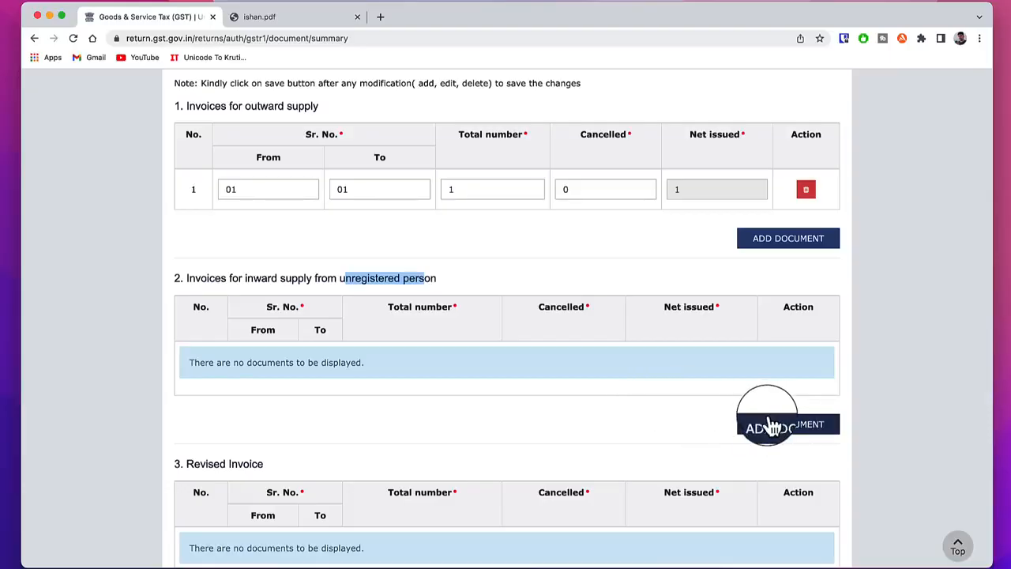
scroll(644, 403, "down", 5)
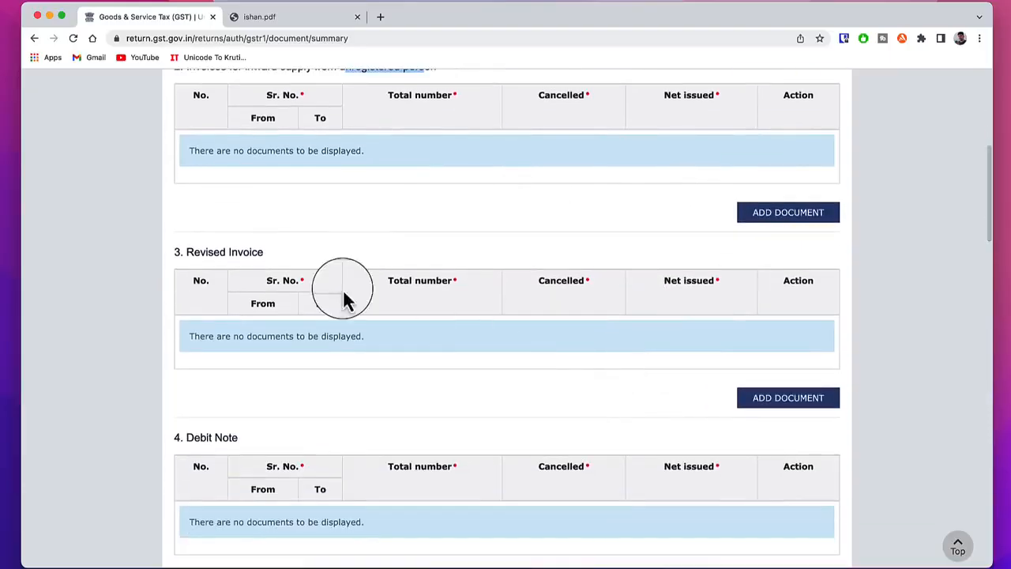
scroll(344, 300, "down", 1)
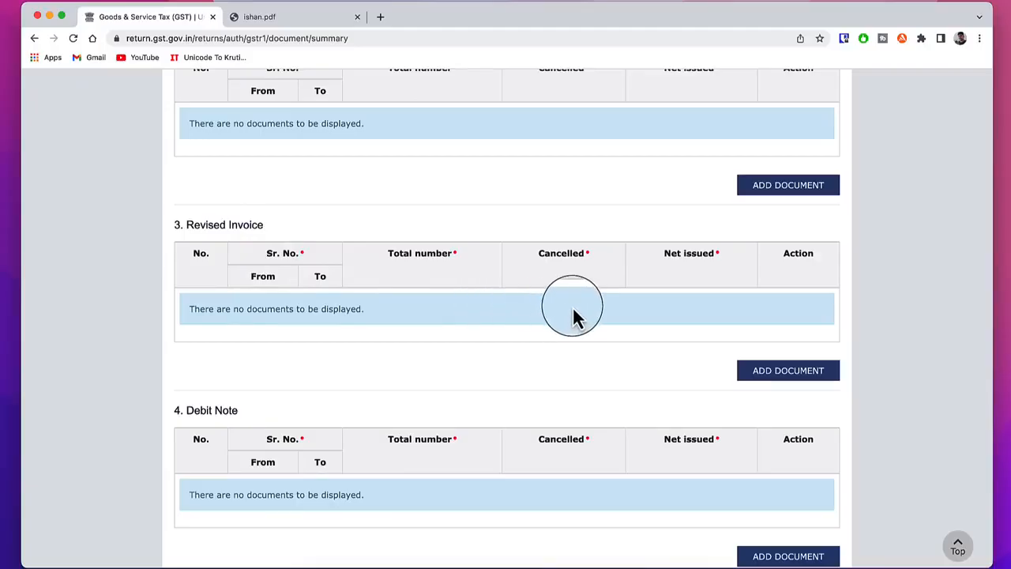
scroll(553, 316, "down", 3)
scroll(445, 384, "down", 7)
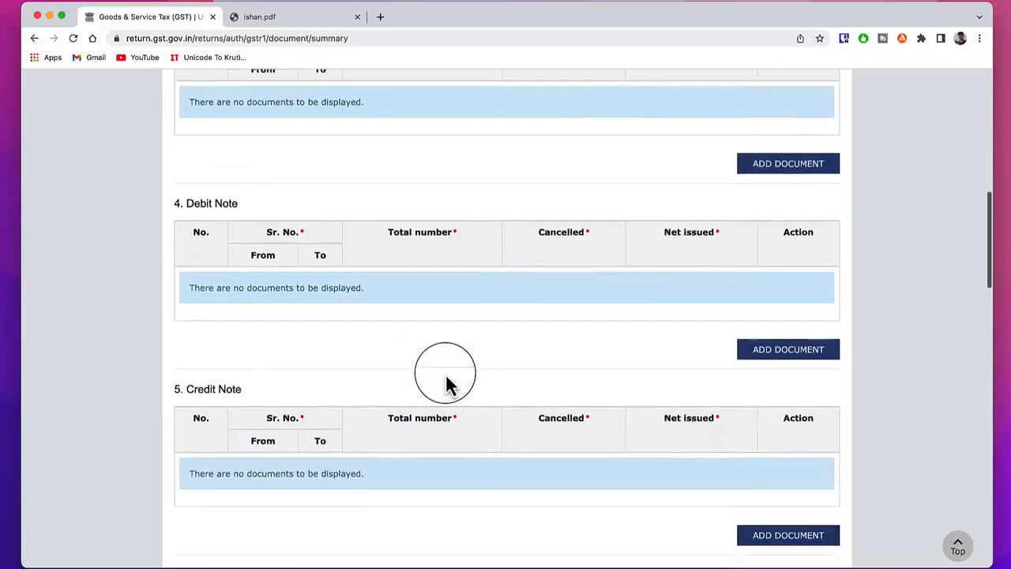
scroll(691, 361, "down", 2)
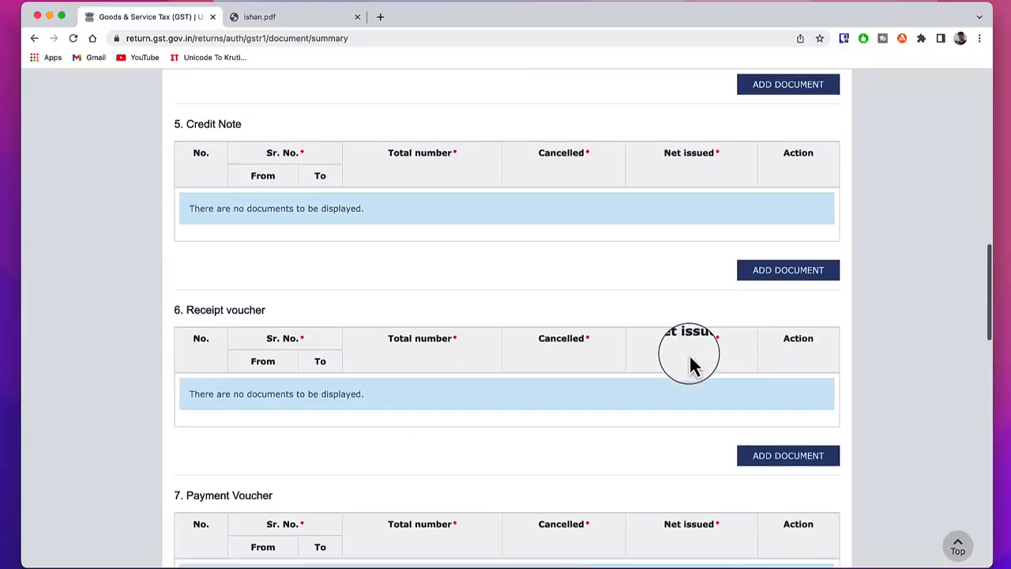
scroll(553, 372, "down", 7)
scroll(627, 429, "down", 7)
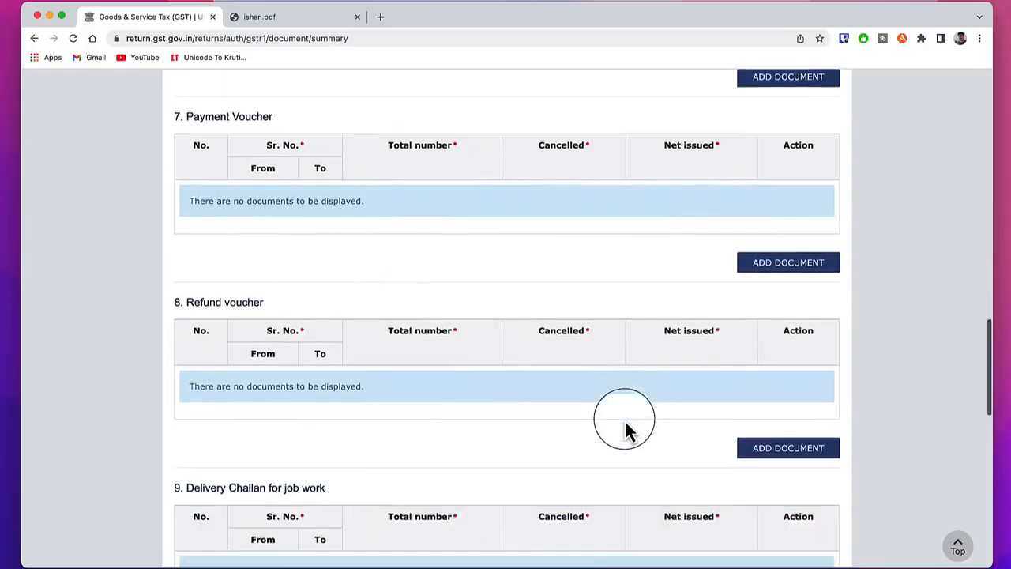
scroll(706, 423, "down", 5)
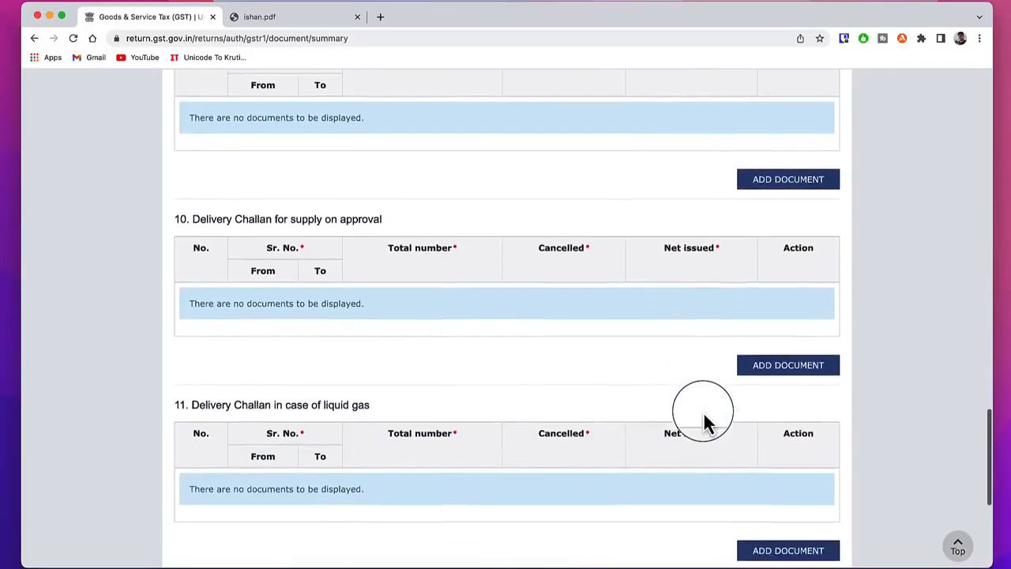
scroll(705, 423, "up", 9)
scroll(706, 422, "up", 1)
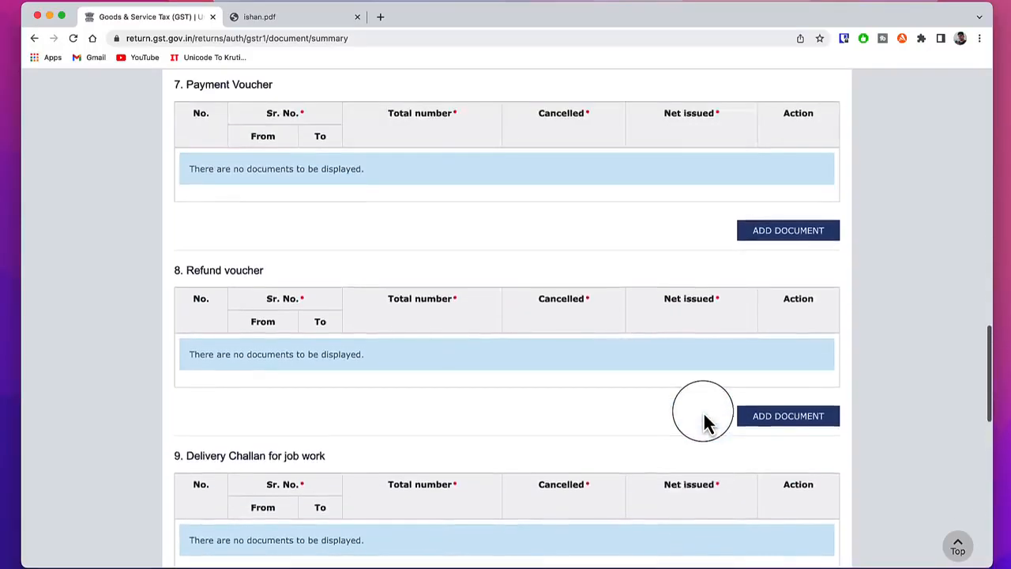